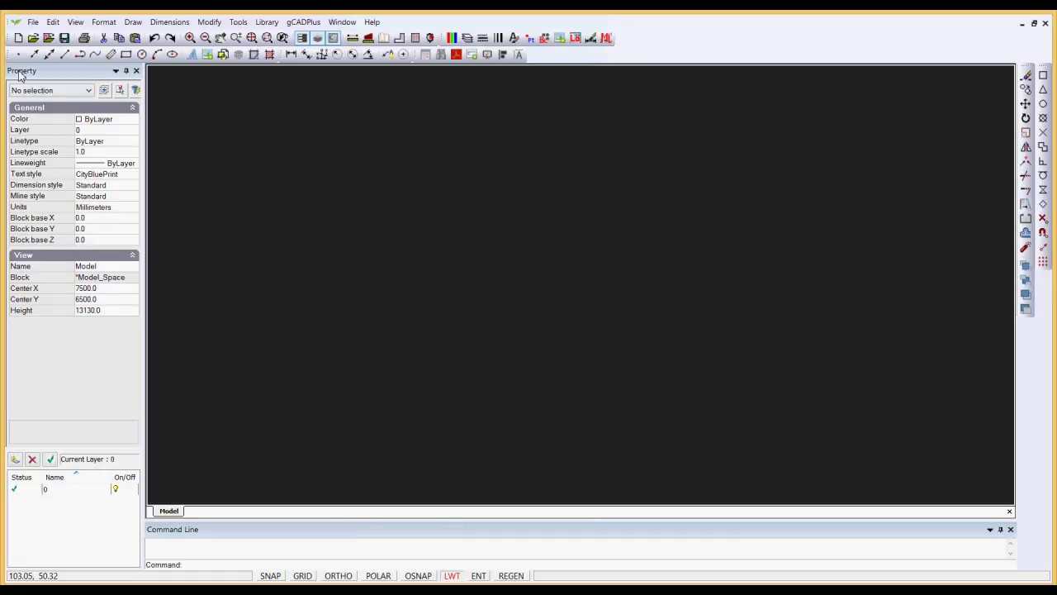
Step: Preview several garden design templates and start a new drawing from the Metric01.lcd template
{"action": "left_click", "coordinate": [18, 37]}
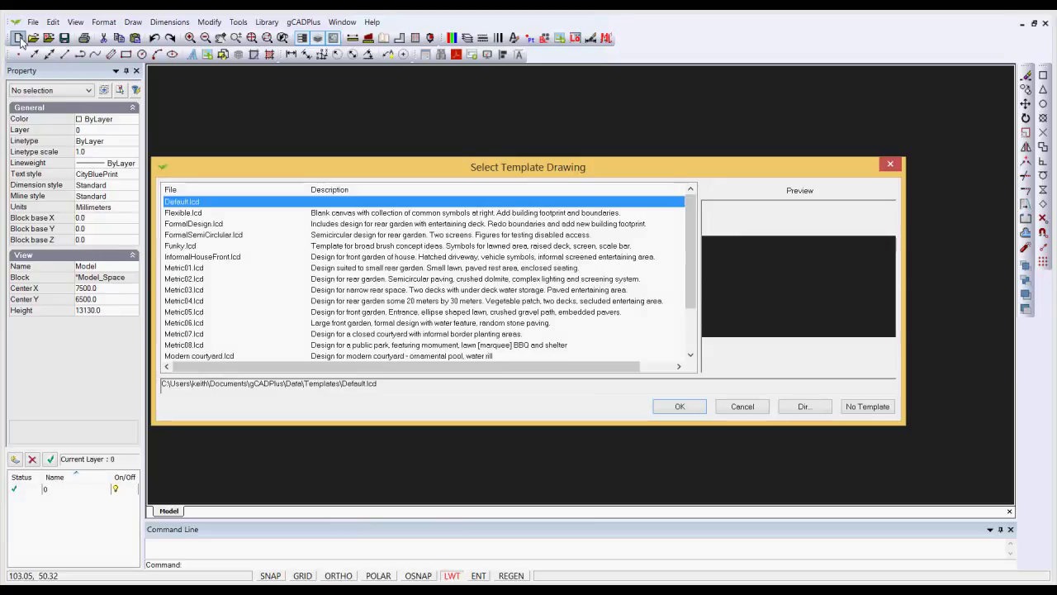
{"action": "left_click", "coordinate": [182, 246]}
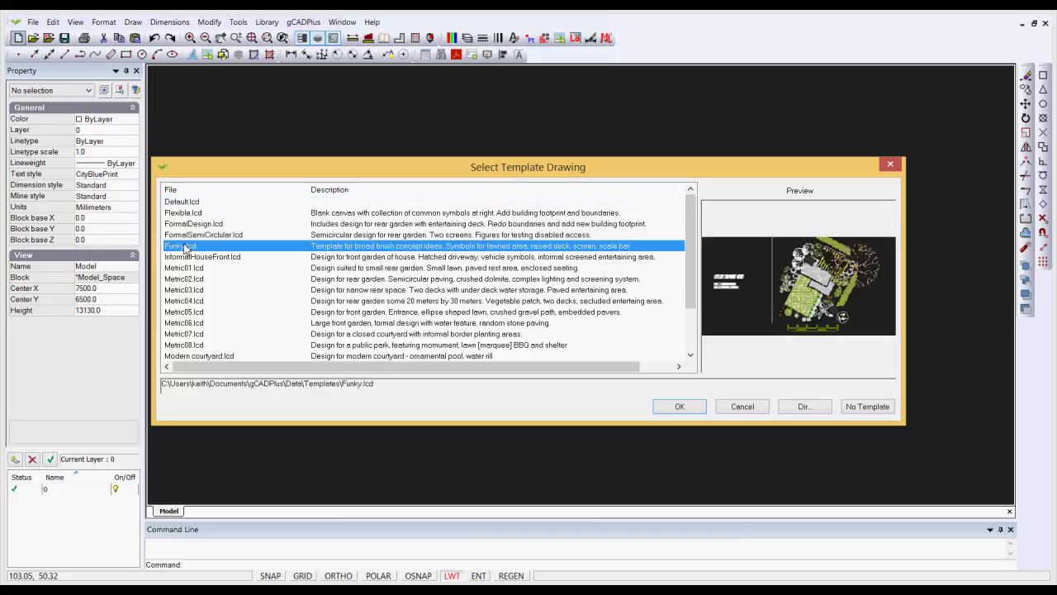
{"action": "key", "text": "Down"}
{"action": "key", "text": "Down"}
{"action": "key", "text": "Down"}
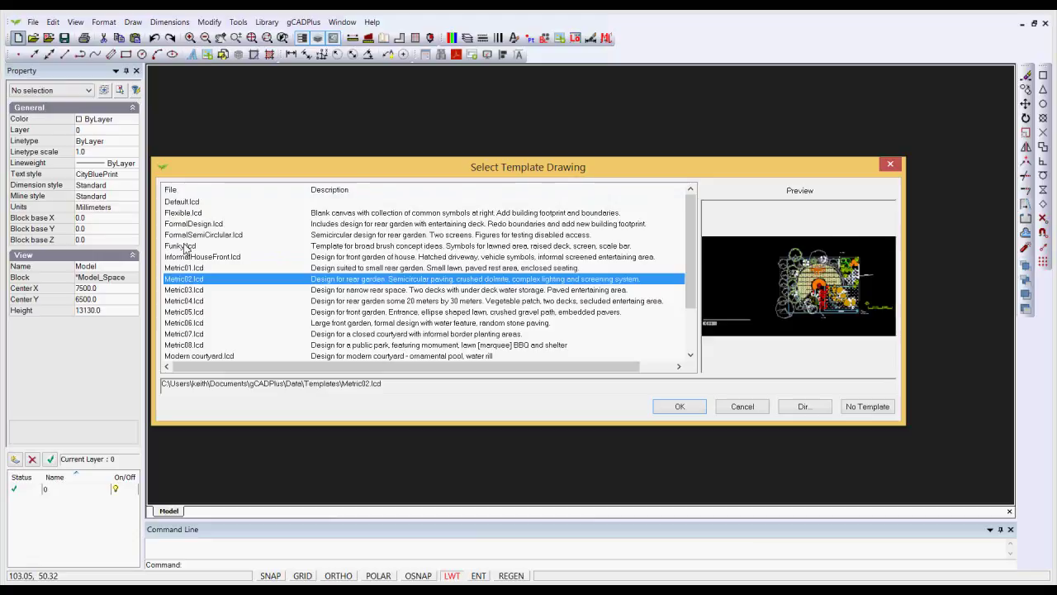
{"action": "key", "text": "Down"}
{"action": "key", "text": "Down"}
{"action": "key", "text": "Down"}
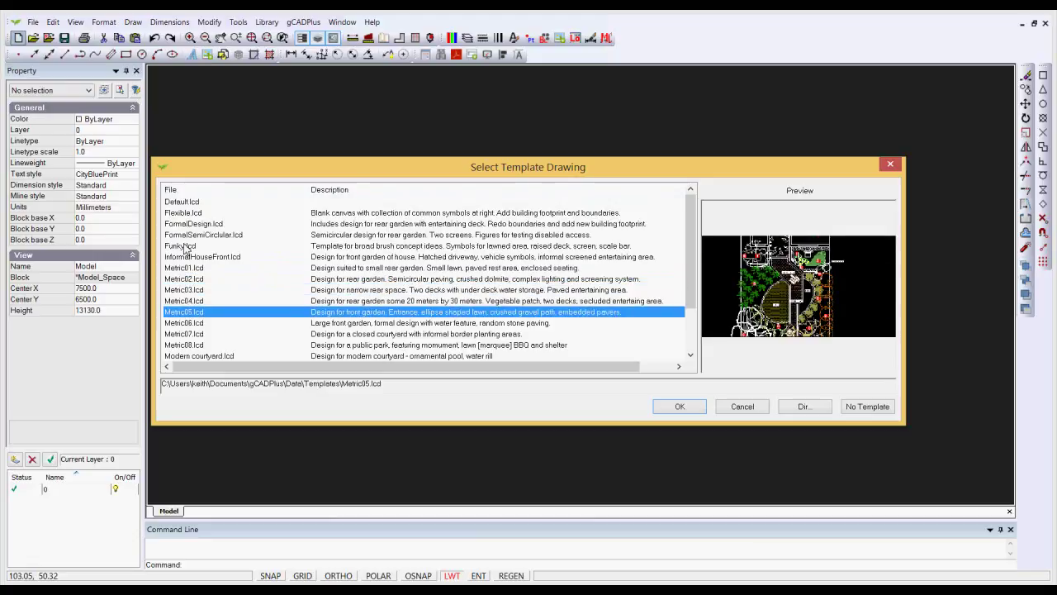
{"action": "key", "text": "Up"}
{"action": "key", "text": "Up"}
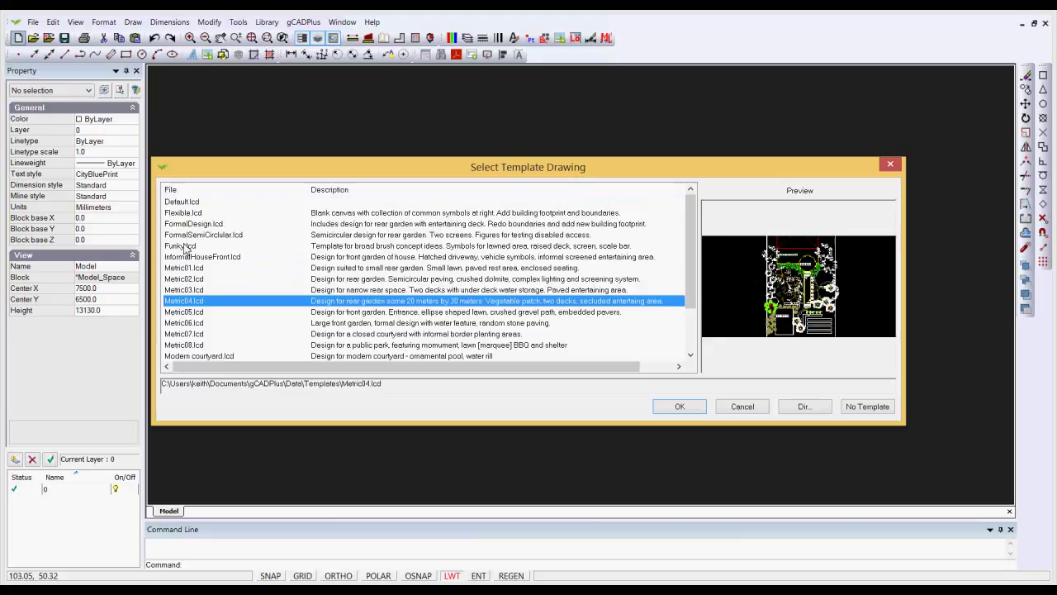
{"action": "key", "text": "Up"}
{"action": "key", "text": "Up"}
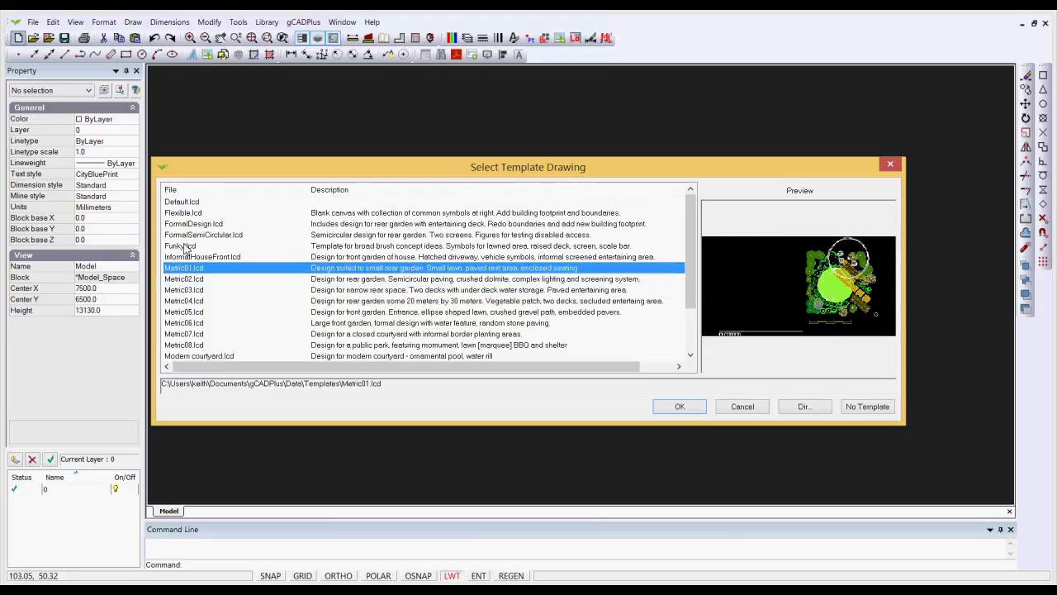
{"action": "left_click", "coordinate": [676, 406]}
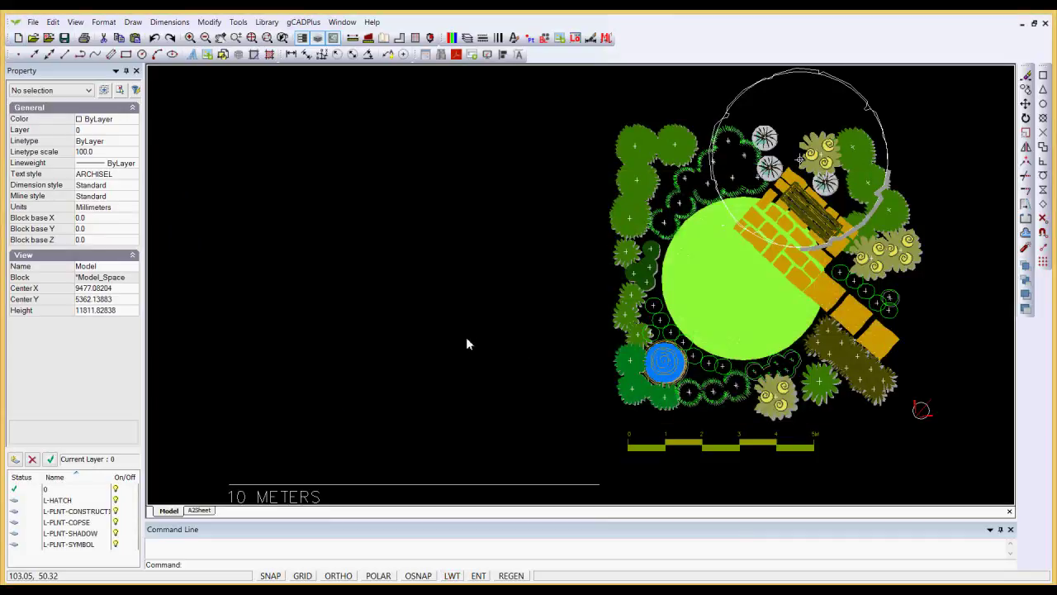
Step: Explode the Design block reference that contains the garden layout into individual objects
{"action": "left_click", "coordinate": [664, 342]}
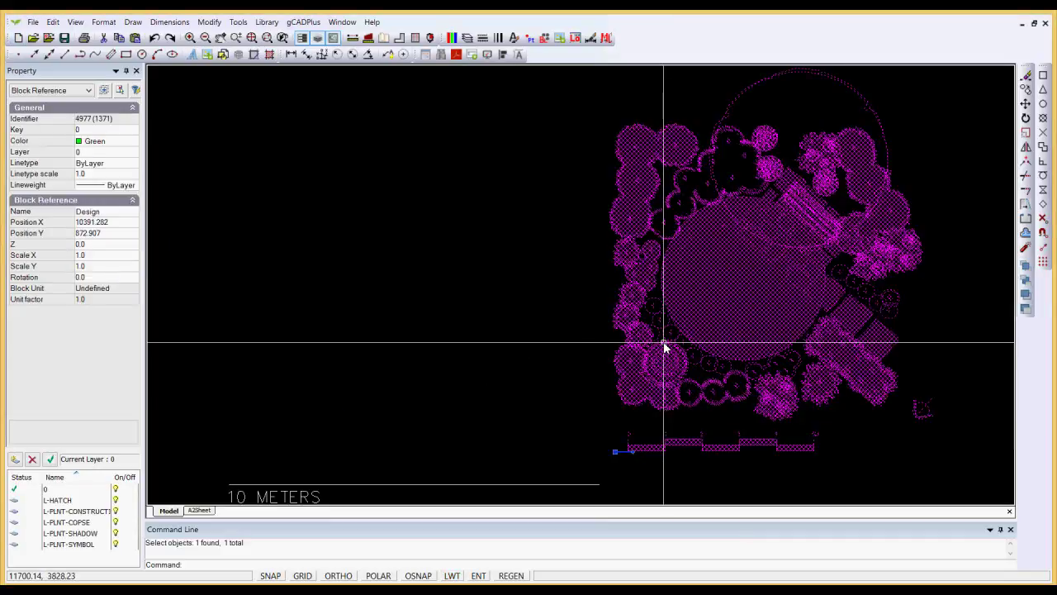
{"action": "right_click", "coordinate": [664, 342]}
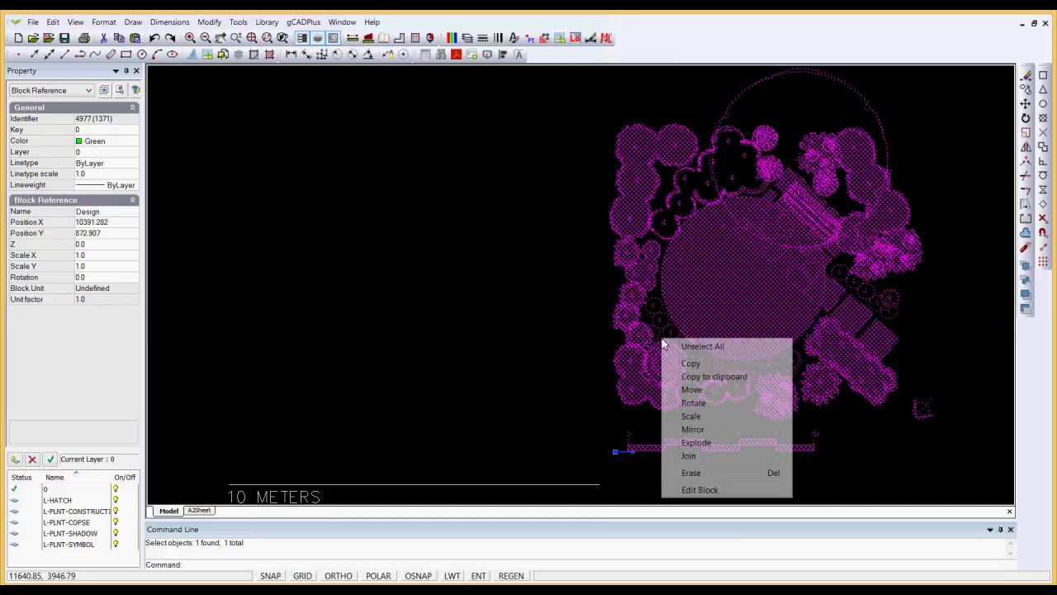
{"action": "left_click", "coordinate": [706, 446]}
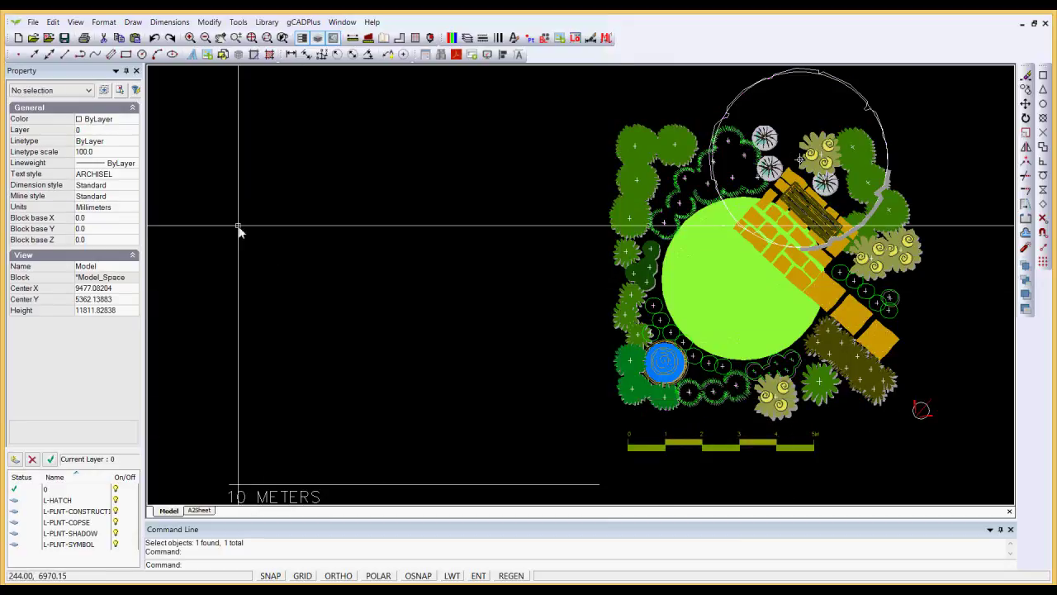
Step: Draw a stepped building outline about 10 m wide with Ortho on above the 10 METERS line, and erase that line and its label
{"action": "left_click", "coordinate": [132, 23]}
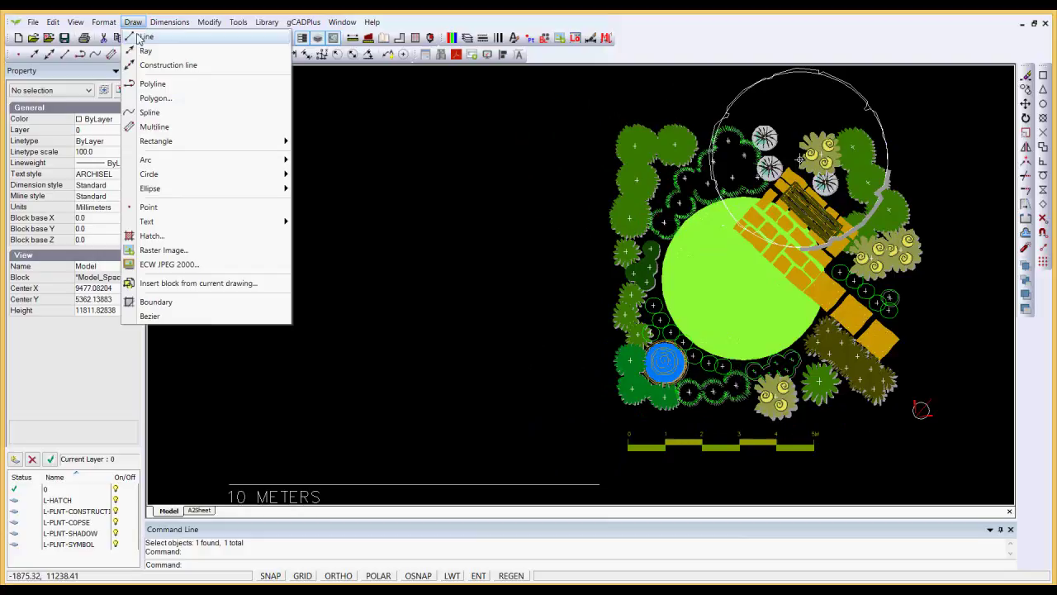
{"action": "left_click", "coordinate": [146, 37]}
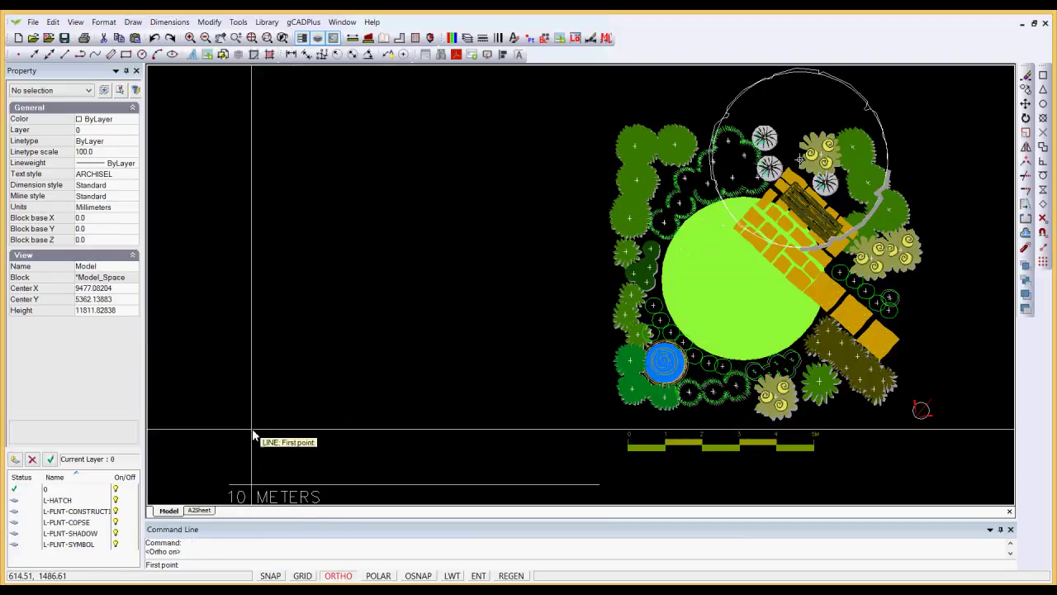
{"action": "left_click", "coordinate": [225, 455]}
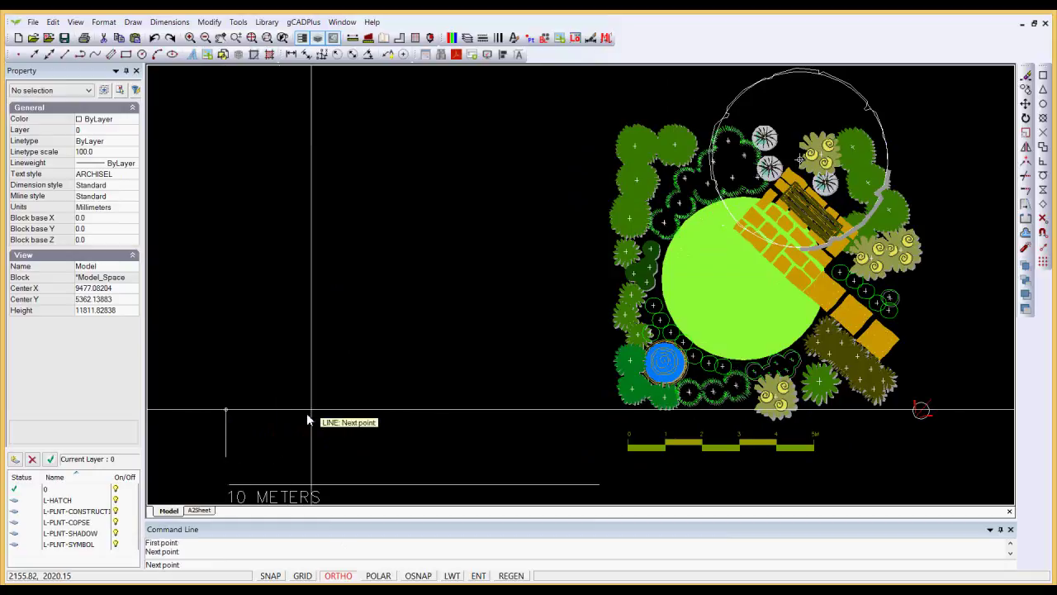
{"action": "left_click", "coordinate": [400, 410]}
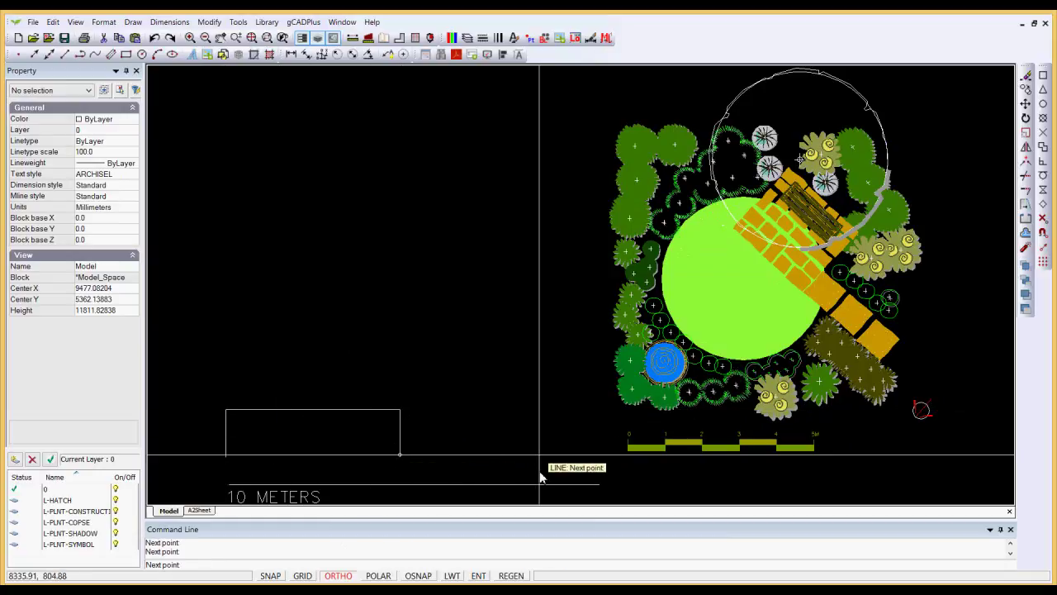
{"action": "left_click", "coordinate": [595, 435]}
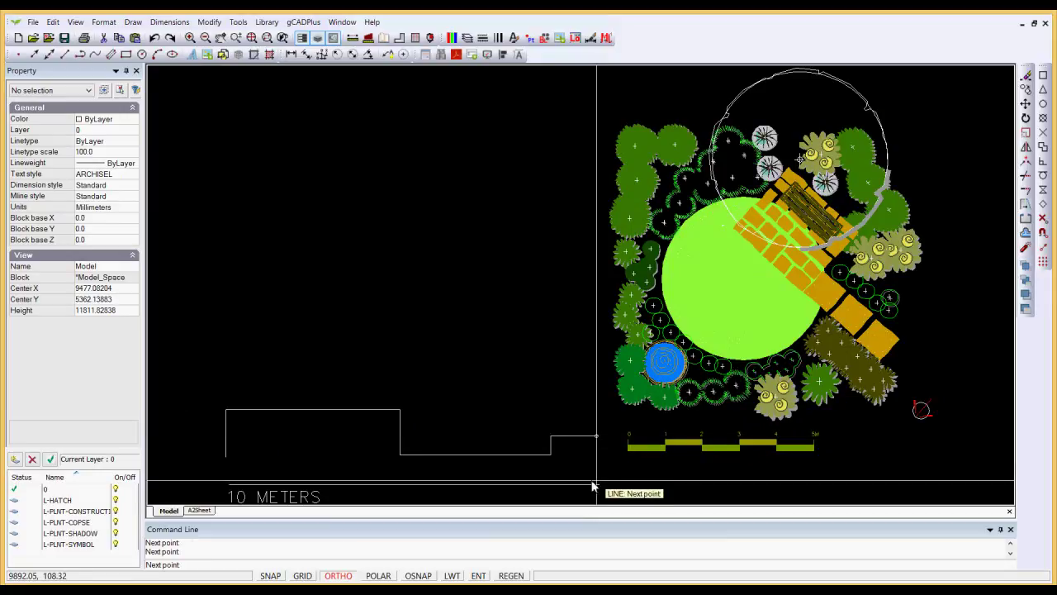
{"action": "right_click", "coordinate": [594, 475]}
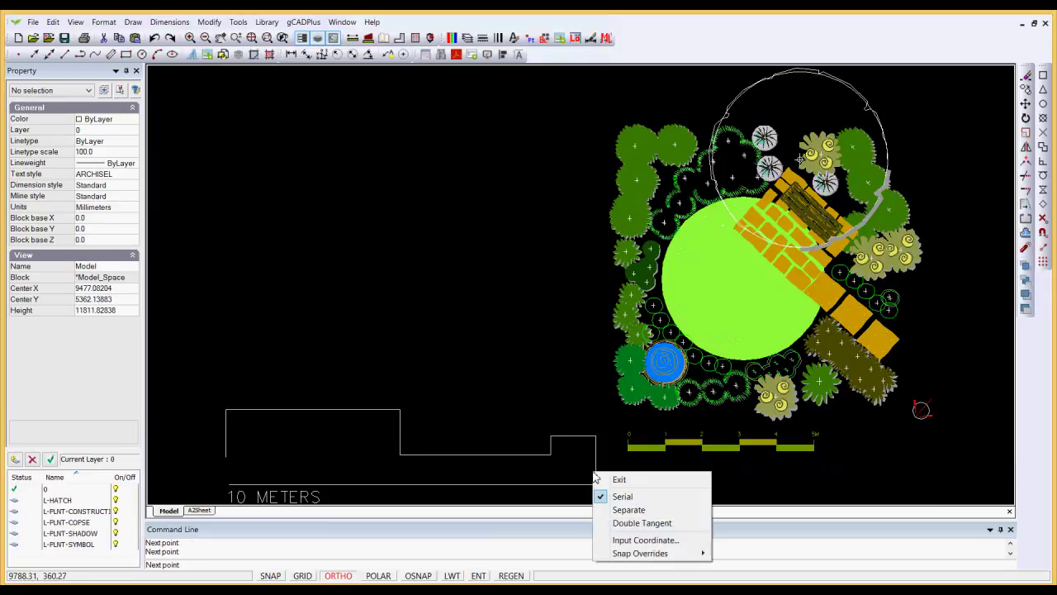
{"action": "left_click", "coordinate": [649, 479]}
{"action": "left_click_drag", "start_coordinate": [356, 496], "coordinate": [312, 483]}
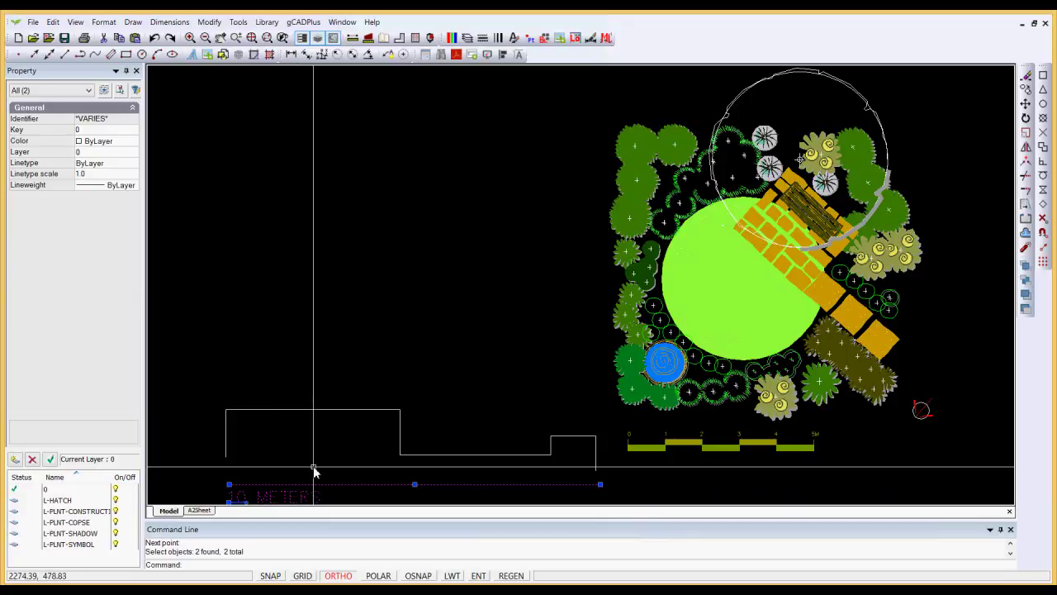
{"action": "key", "text": "Delete"}
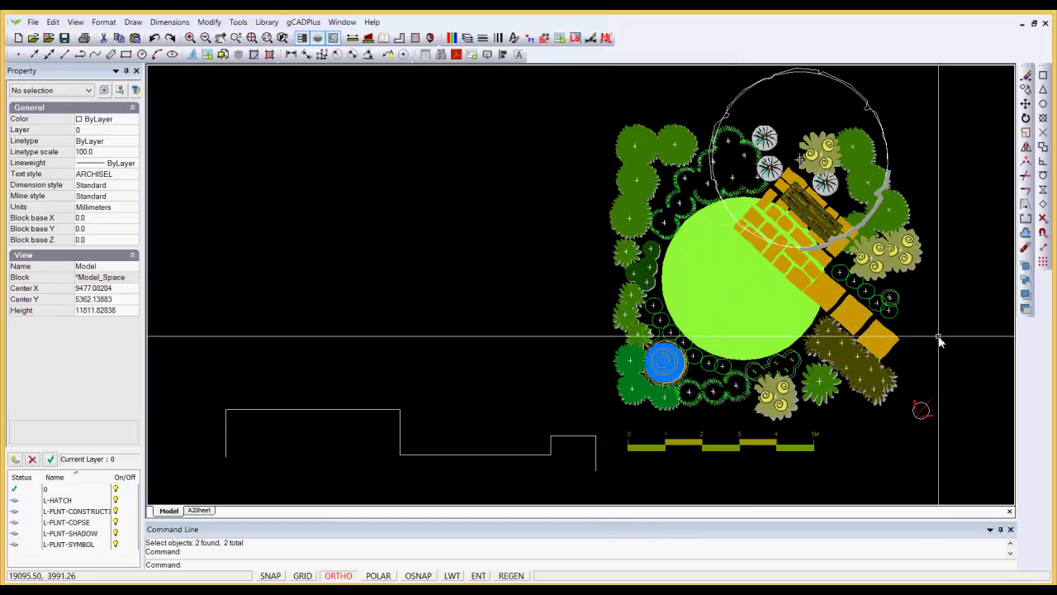
Step: Move the lawn, paving, large tree and adjoining planting horizontally about 12.5 m into the empty area above the building outline
{"action": "left_click_drag", "start_coordinate": [942, 334], "coordinate": [700, 108]}
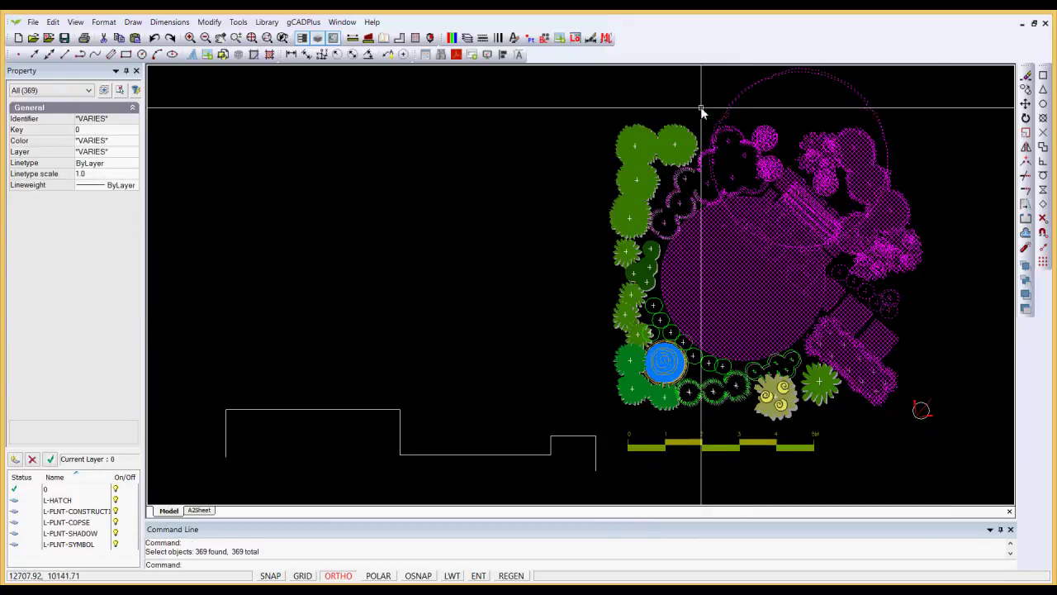
{"action": "right_click", "coordinate": [768, 278]}
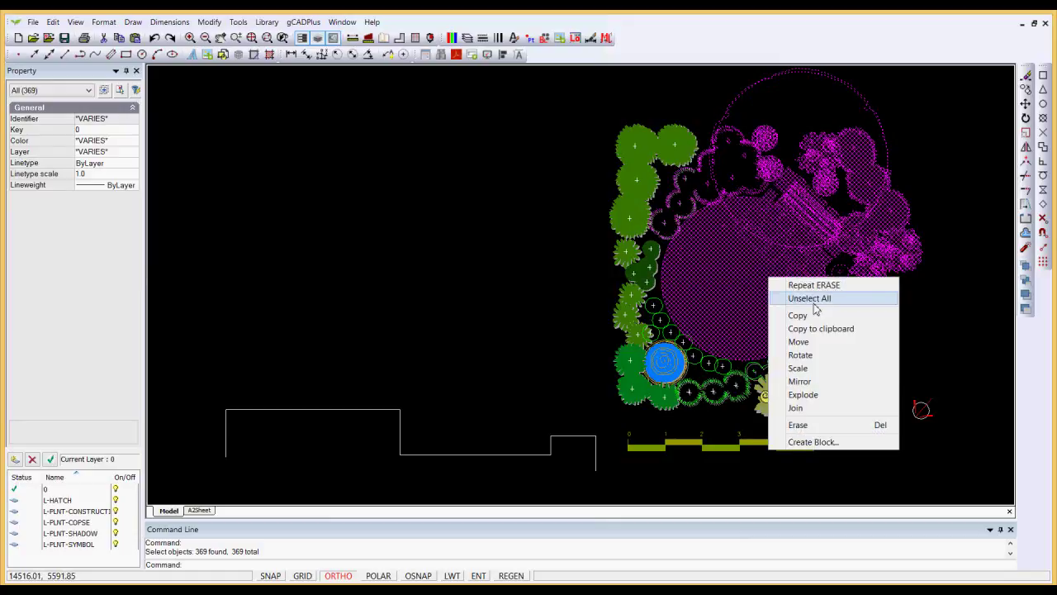
{"action": "left_click", "coordinate": [793, 341]}
{"action": "left_click", "coordinate": [790, 260]}
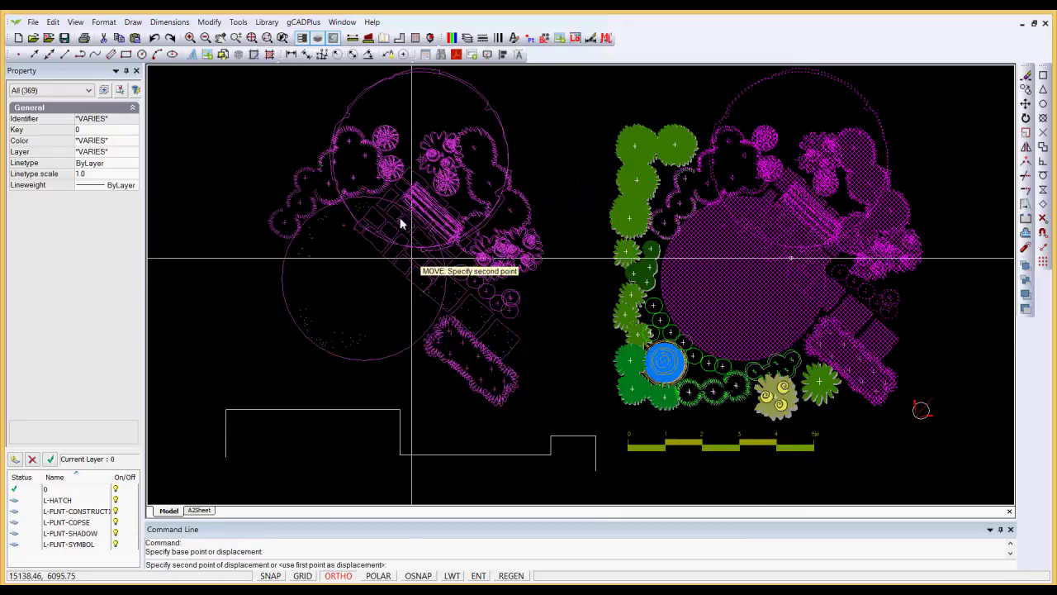
{"action": "left_click", "coordinate": [328, 223]}
{"action": "right_click", "coordinate": [330, 229]}
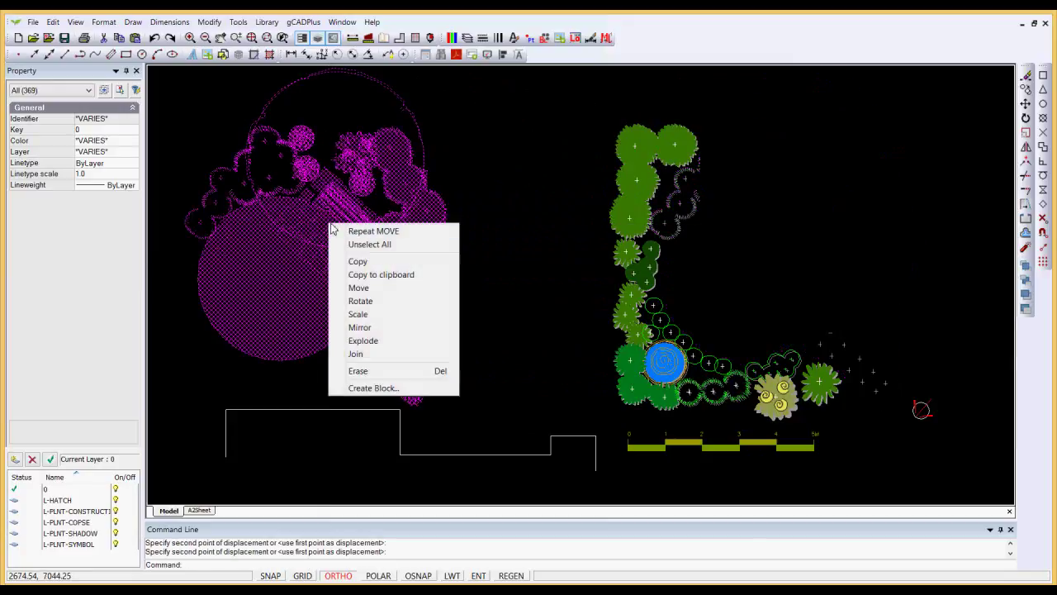
{"action": "left_click", "coordinate": [378, 245]}
Step: Move the relocated lawn, paving and planting group straight up, farther from the building outline
{"action": "scroll", "coordinate": [529, 267], "scroll_direction": "down", "scroll_amount": 2}
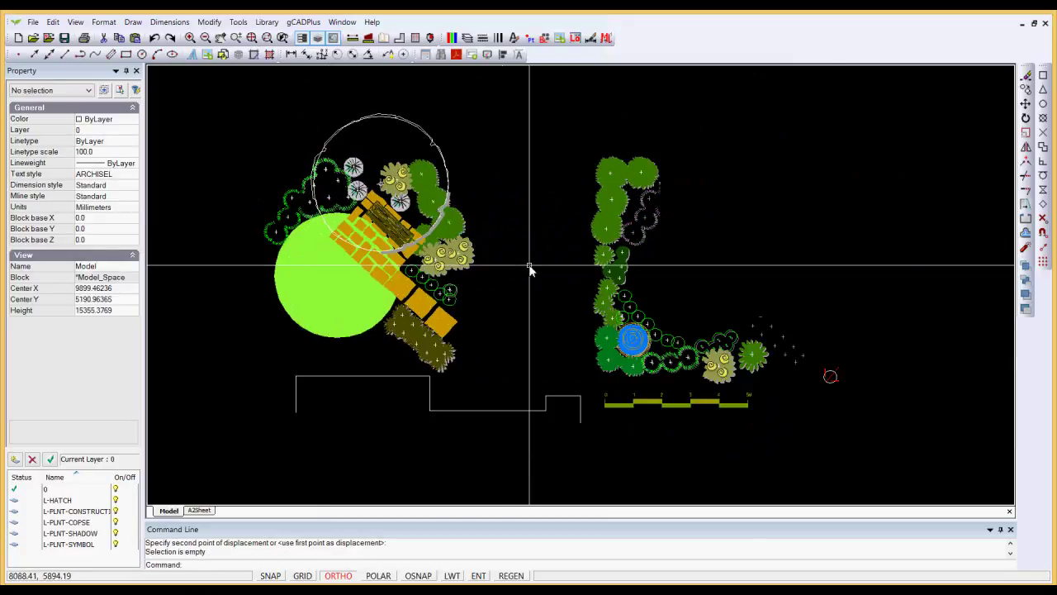
{"action": "left_click", "coordinate": [510, 354]}
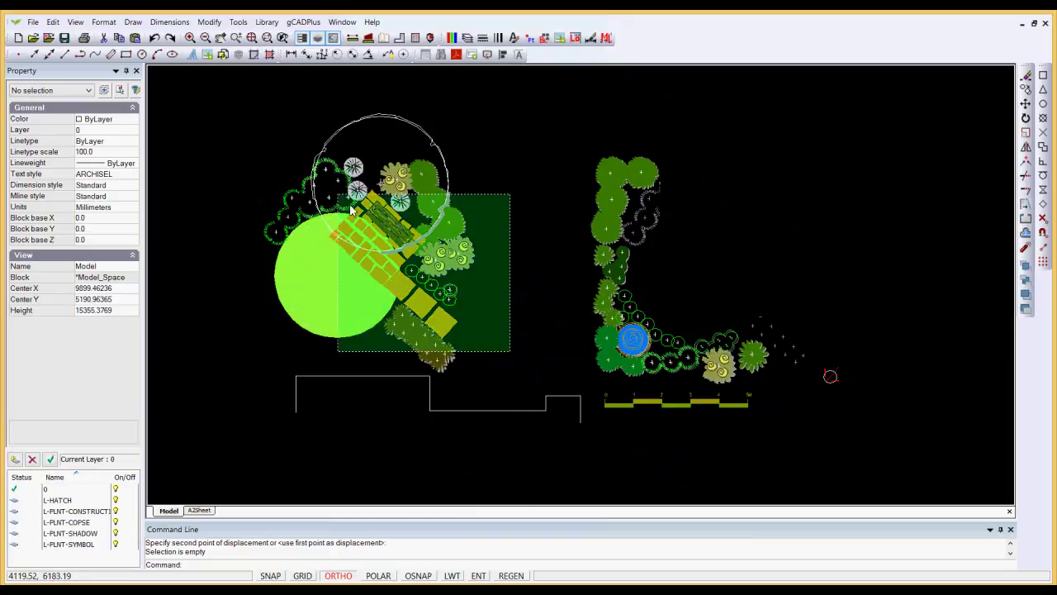
{"action": "left_click", "coordinate": [252, 107]}
{"action": "right_click", "coordinate": [245, 118]}
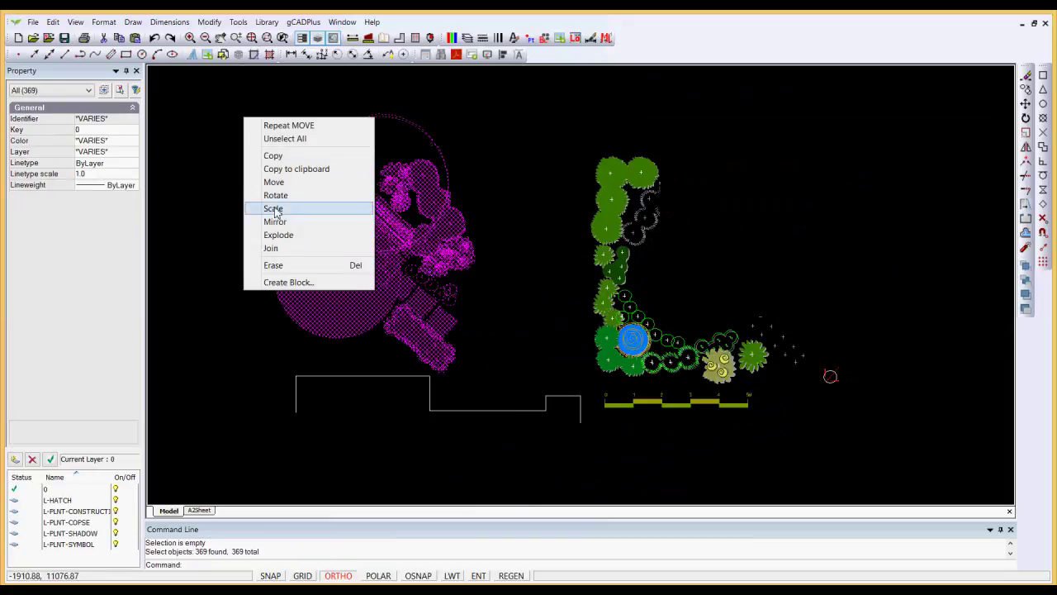
{"action": "left_click", "coordinate": [274, 182]}
{"action": "left_click", "coordinate": [353, 299]}
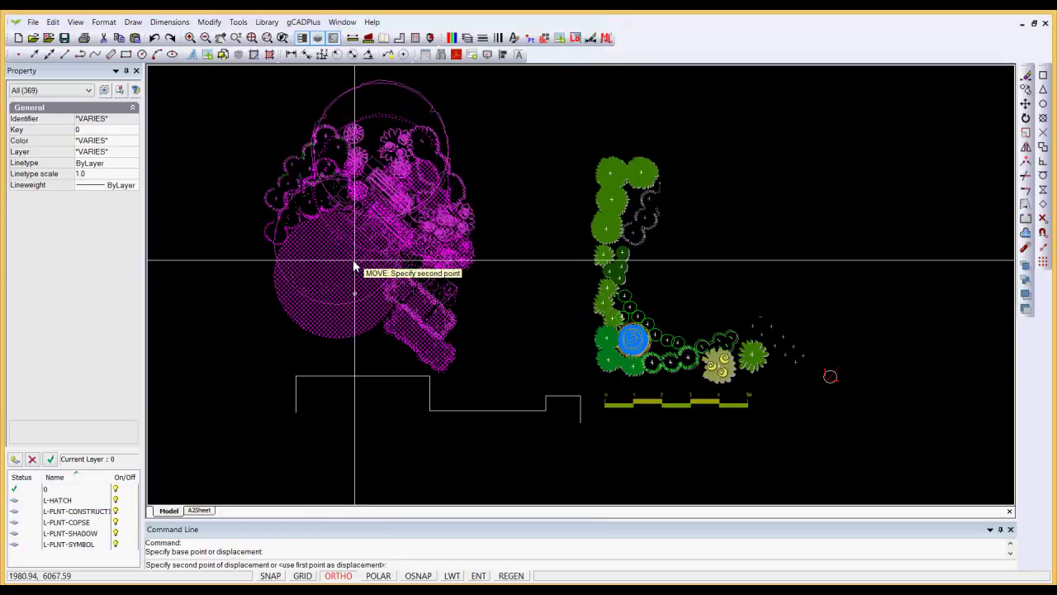
{"action": "left_click", "coordinate": [354, 265]}
{"action": "key", "text": "Escape"}
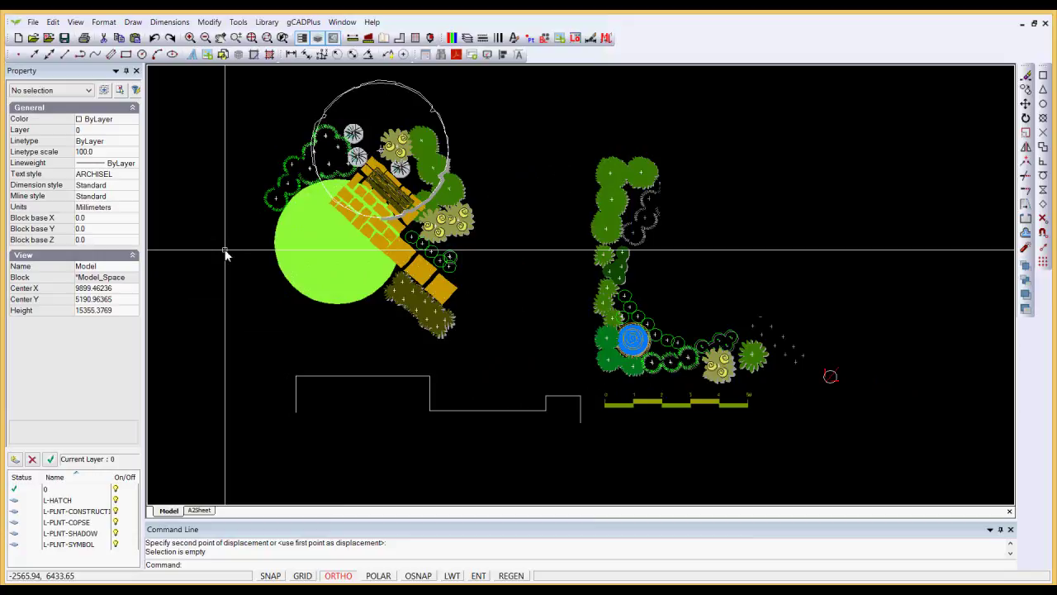
Step: Draw an open three-sided boundary polyline with Ortho off, enclosing the relocated lawn group and the building outline along slightly slanted sides
{"action": "scroll", "coordinate": [246, 261], "scroll_direction": "down", "scroll_amount": 1}
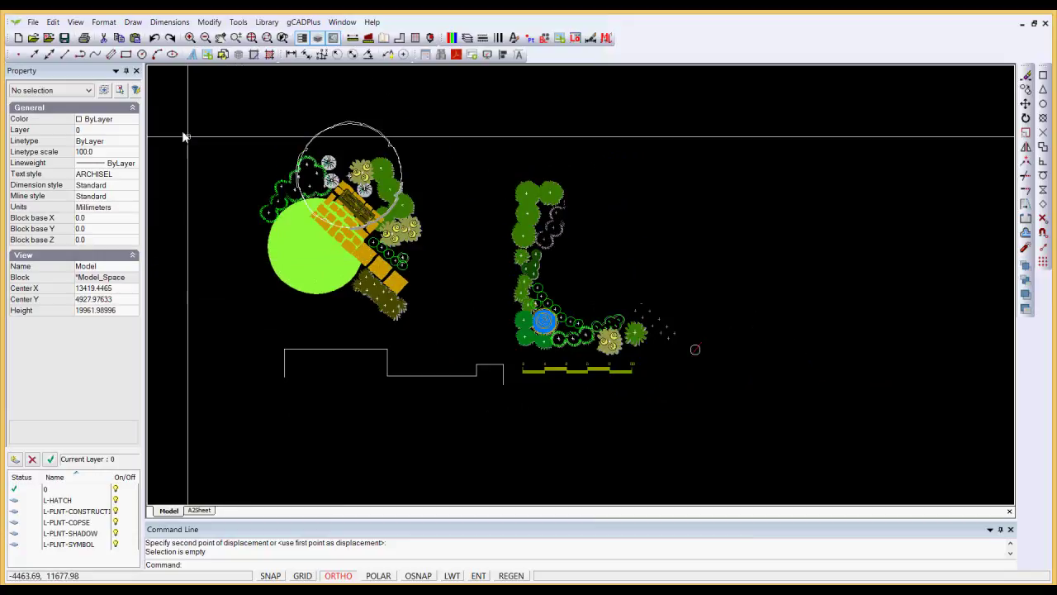
{"action": "left_click", "coordinate": [134, 22]}
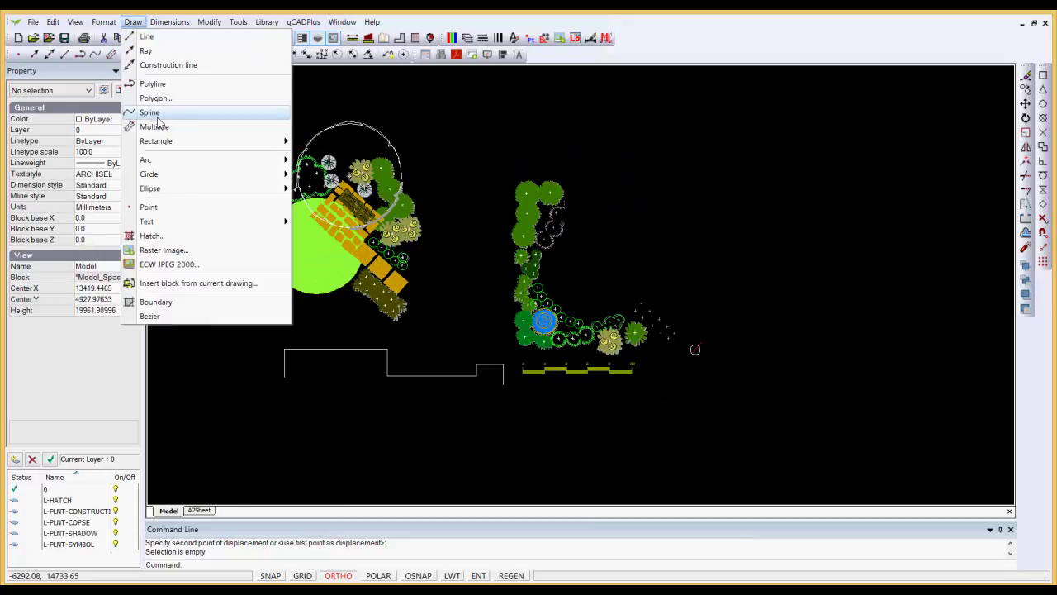
{"action": "left_click", "coordinate": [152, 84]}
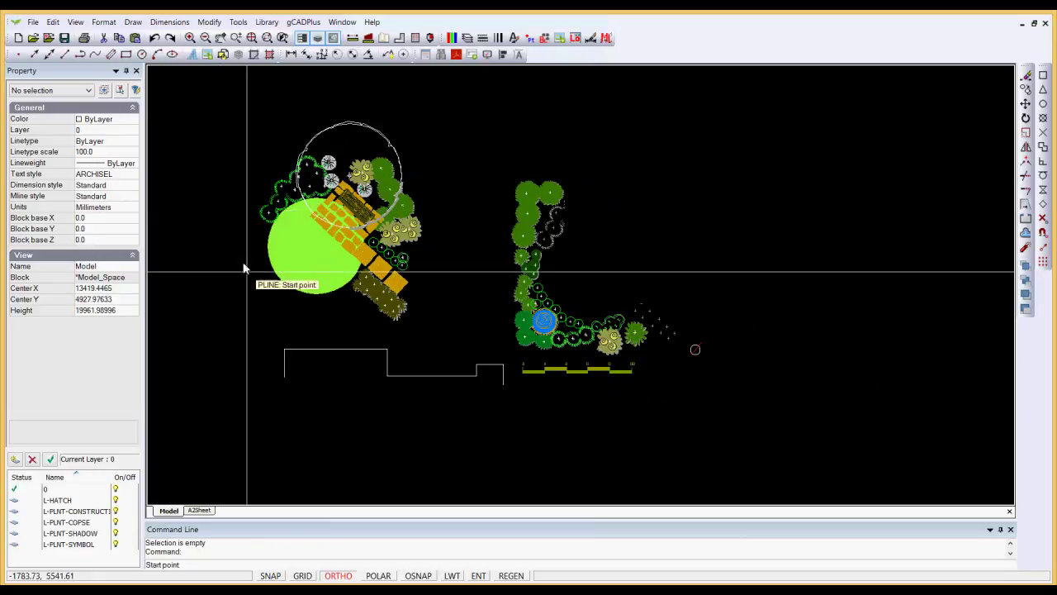
{"action": "left_click", "coordinate": [247, 379]}
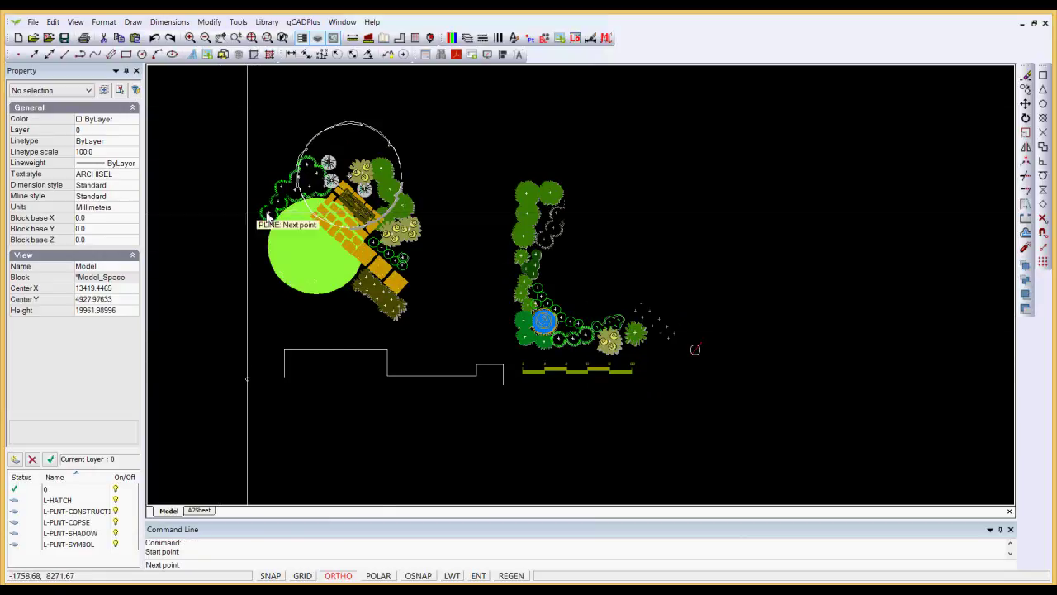
{"action": "left_click", "coordinate": [342, 577]}
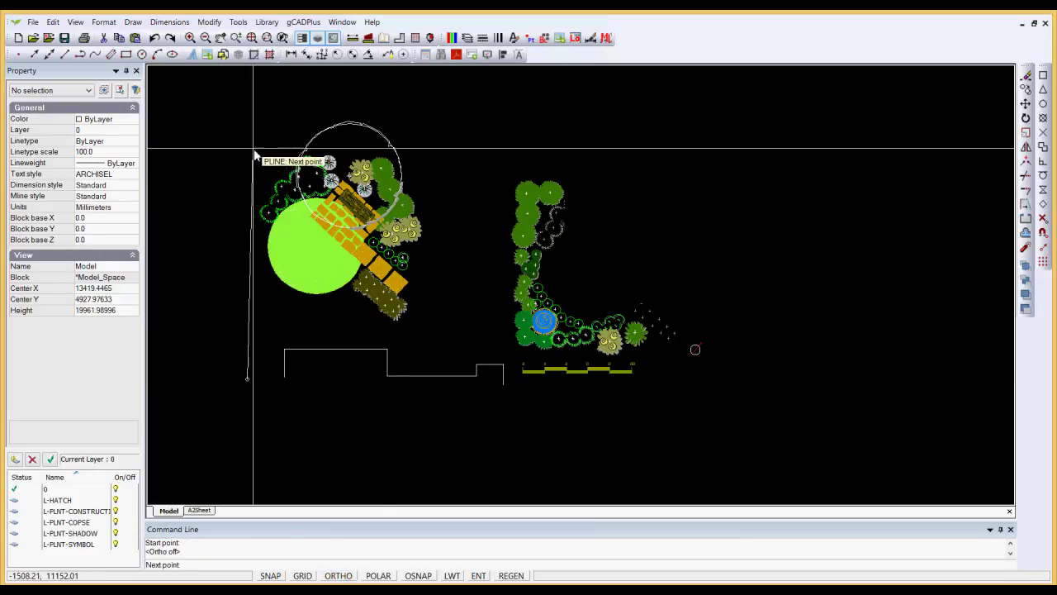
{"action": "left_click", "coordinate": [223, 99]}
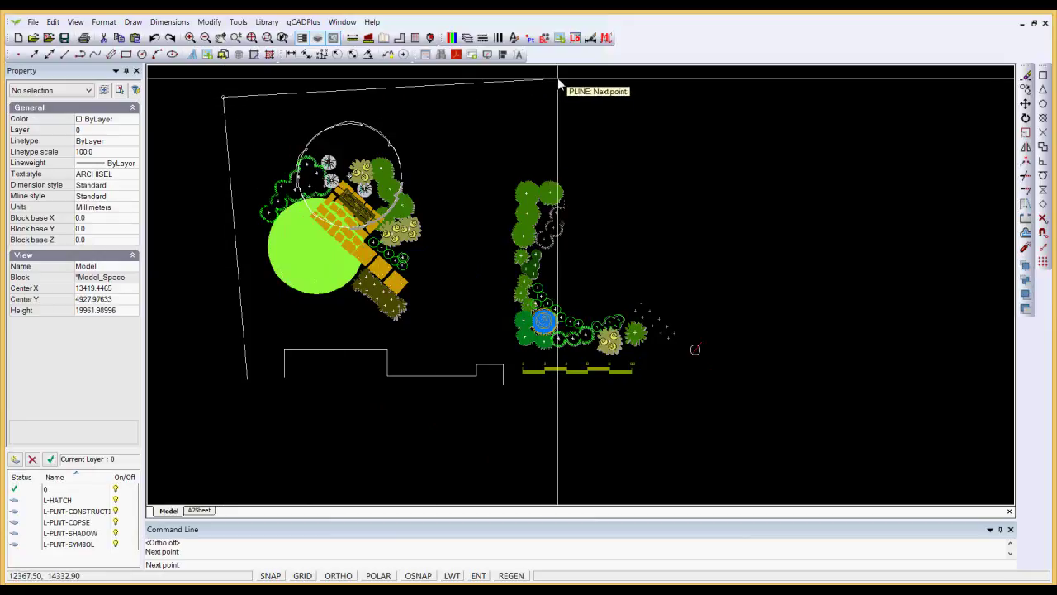
{"action": "left_click", "coordinate": [558, 80]}
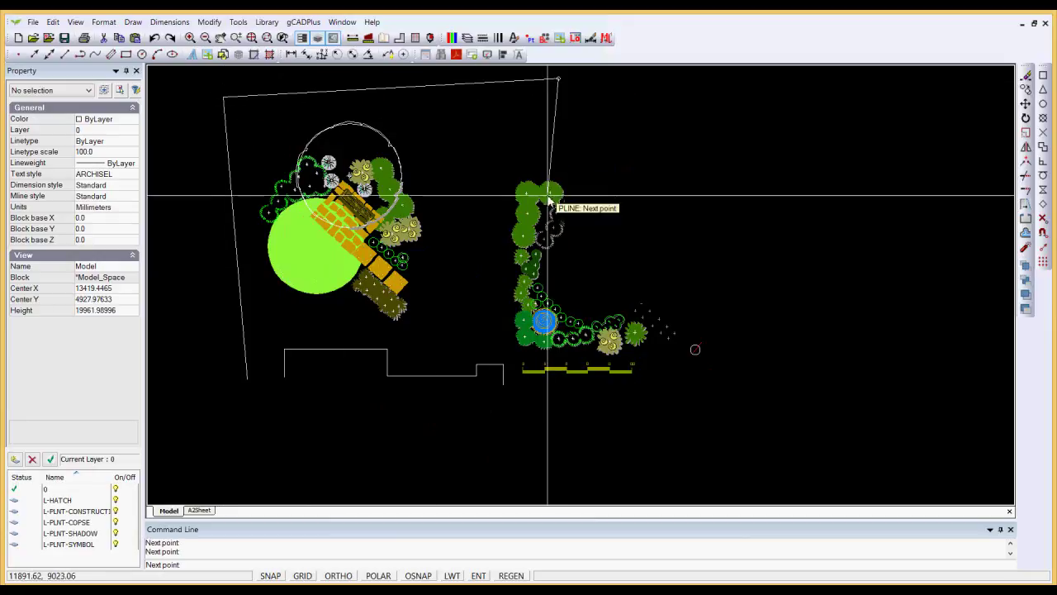
{"action": "right_click", "coordinate": [530, 397]}
{"action": "left_click", "coordinate": [563, 418]}
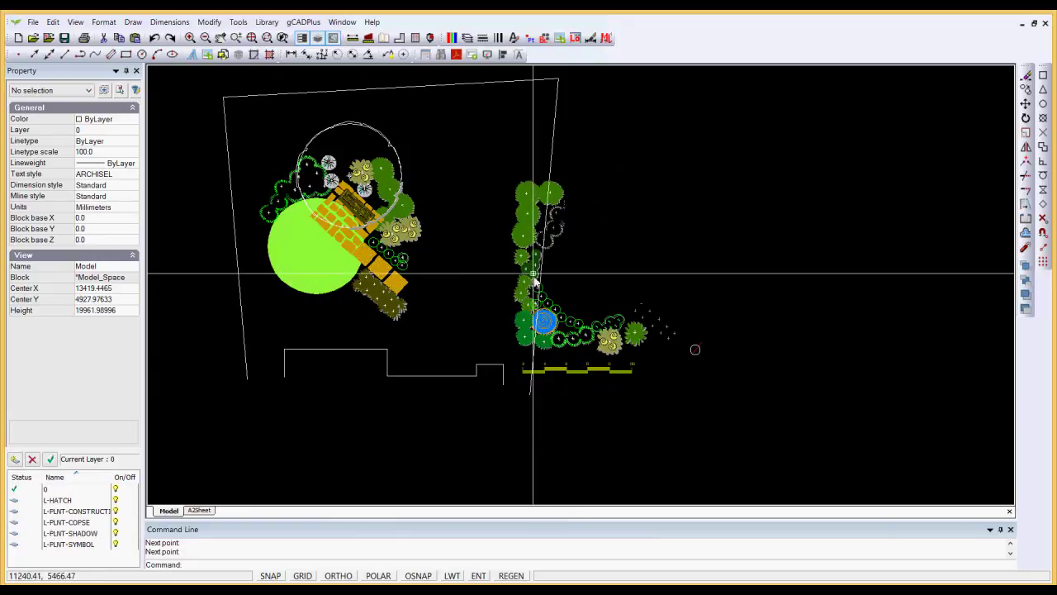
Step: Move the L-shaped planting group with the blue feature about 7 m horizontally, clear of the slanted site boundary
{"action": "left_click", "coordinate": [499, 165]}
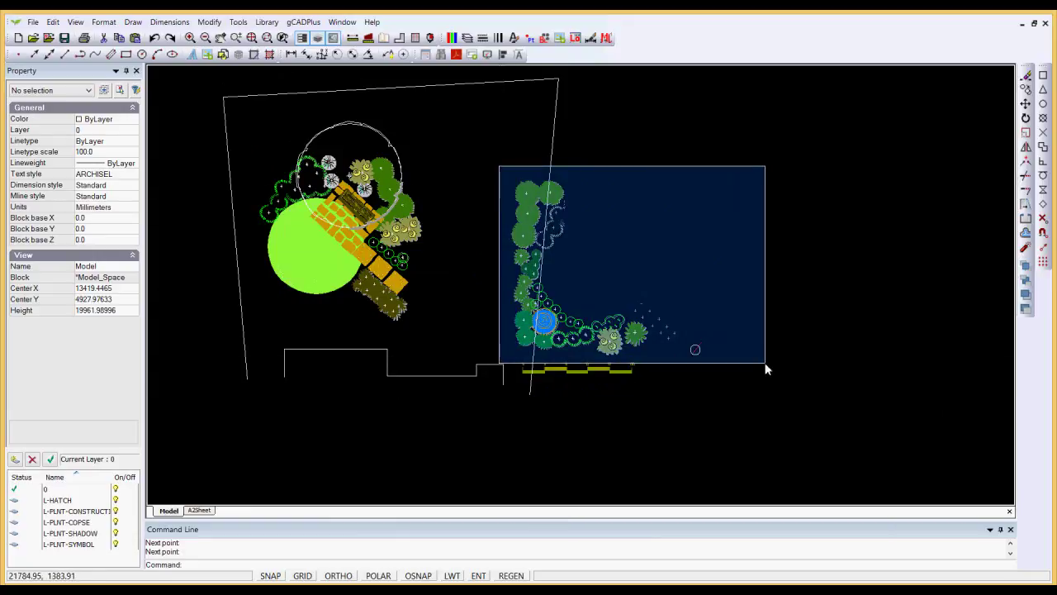
{"action": "left_click", "coordinate": [758, 358]}
{"action": "right_click", "coordinate": [761, 335]}
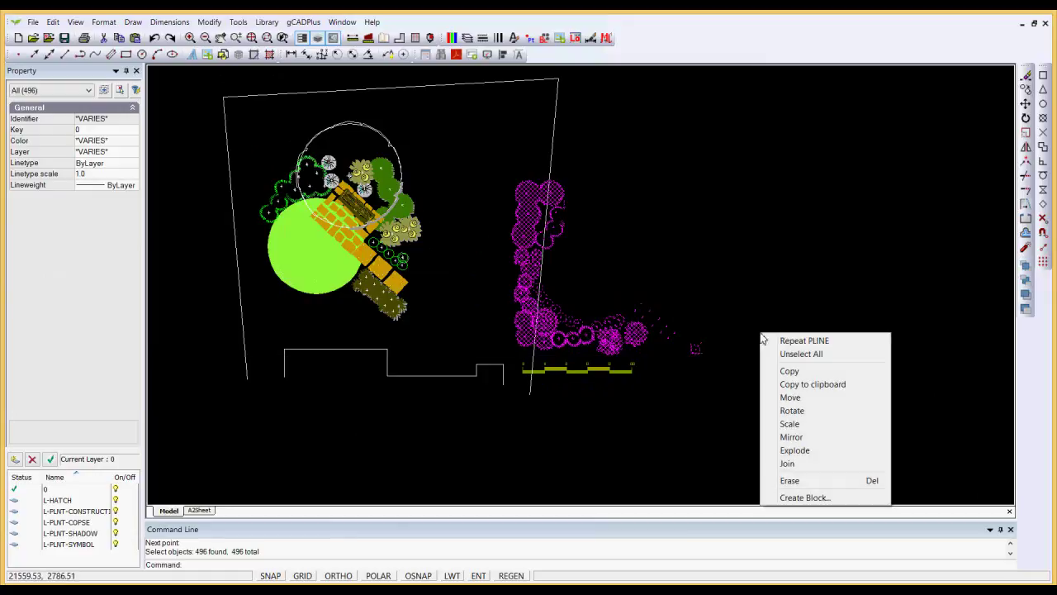
{"action": "left_click", "coordinate": [793, 398]}
{"action": "left_click", "coordinate": [573, 287]}
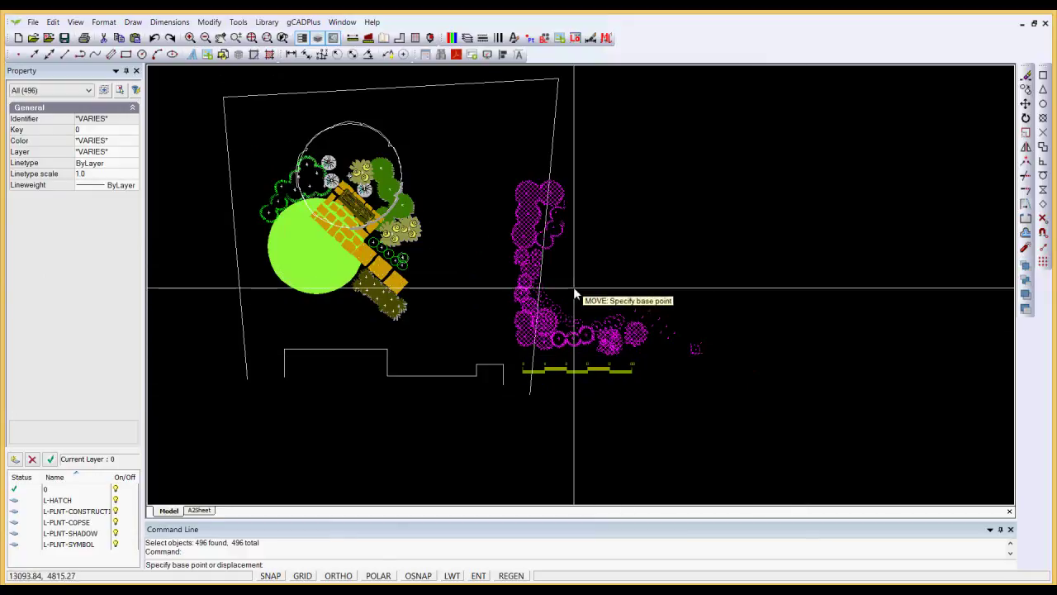
{"action": "left_click", "coordinate": [731, 289]}
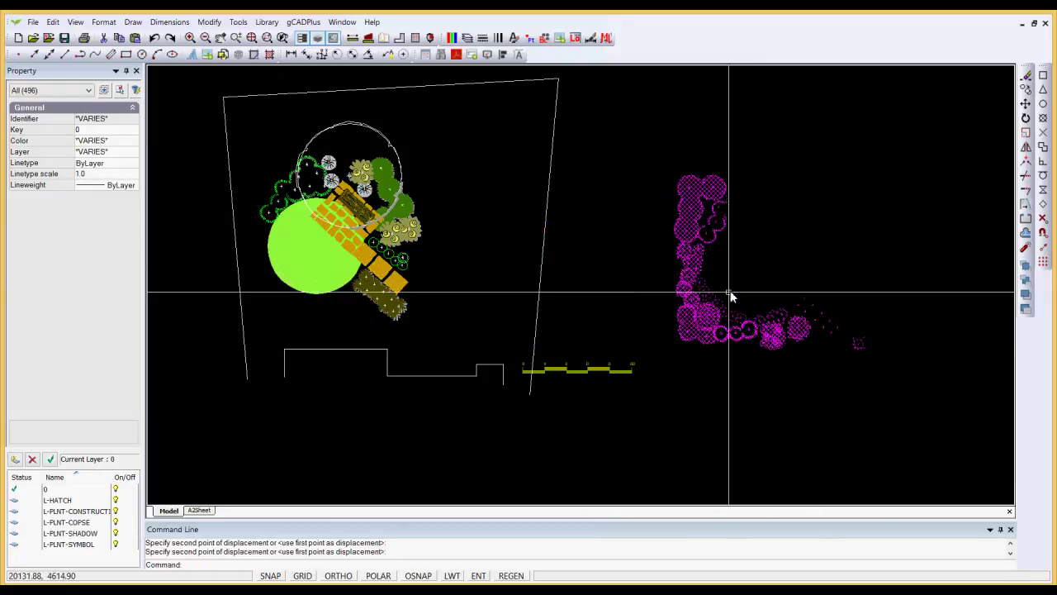
{"action": "right_click", "coordinate": [707, 407]}
{"action": "left_click", "coordinate": [739, 425]}
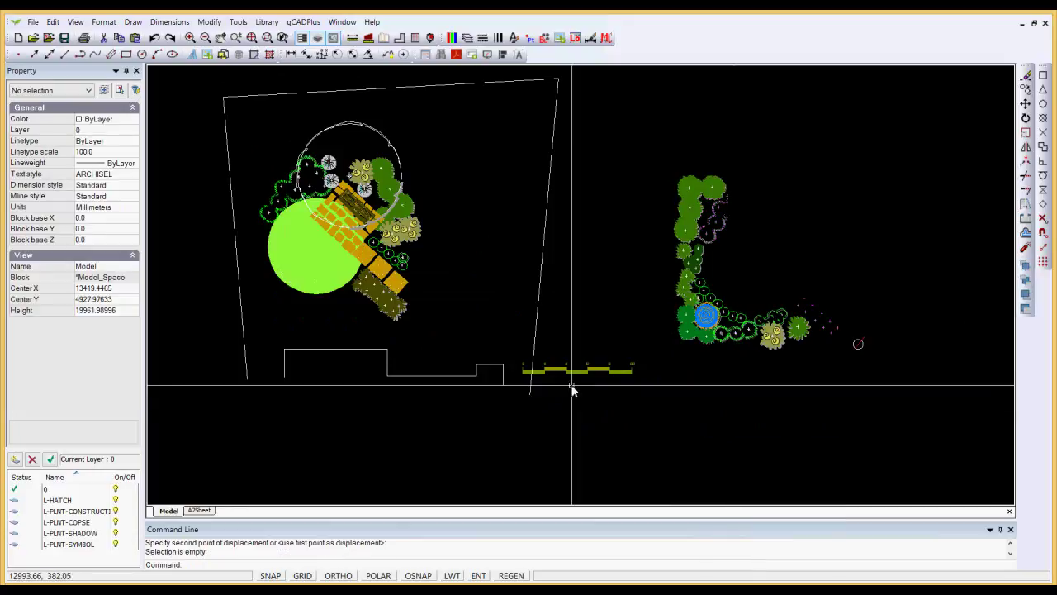
Step: Move the scale bar block below the building outline and the open end of the boundary, then clear the selection
{"action": "left_click", "coordinate": [510, 319]}
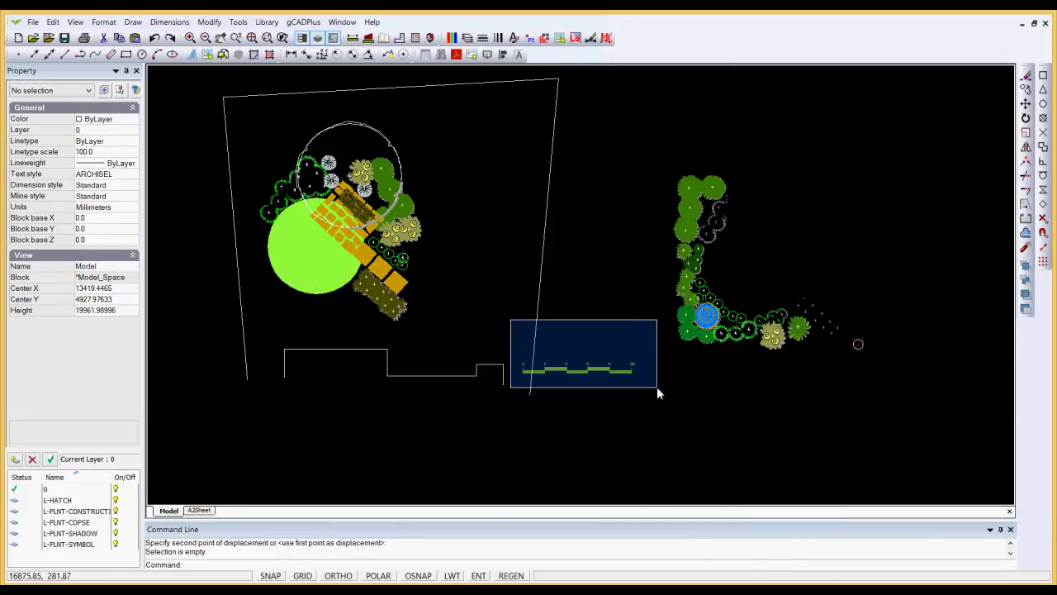
{"action": "left_click", "coordinate": [657, 386]}
{"action": "right_click", "coordinate": [646, 399]}
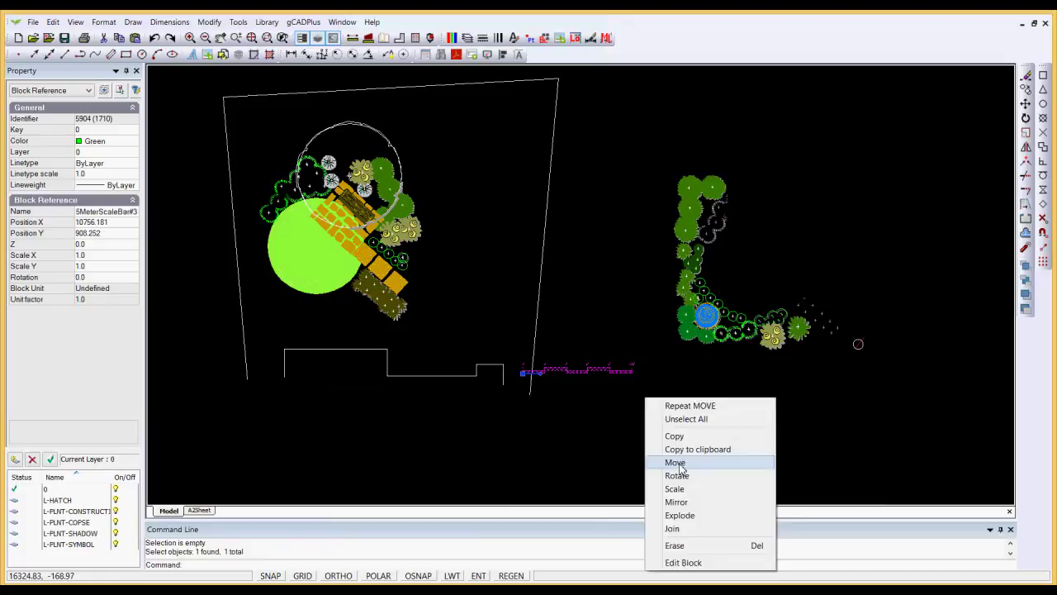
{"action": "left_click", "coordinate": [677, 464]}
{"action": "left_click", "coordinate": [588, 373]}
{"action": "left_click", "coordinate": [524, 419]}
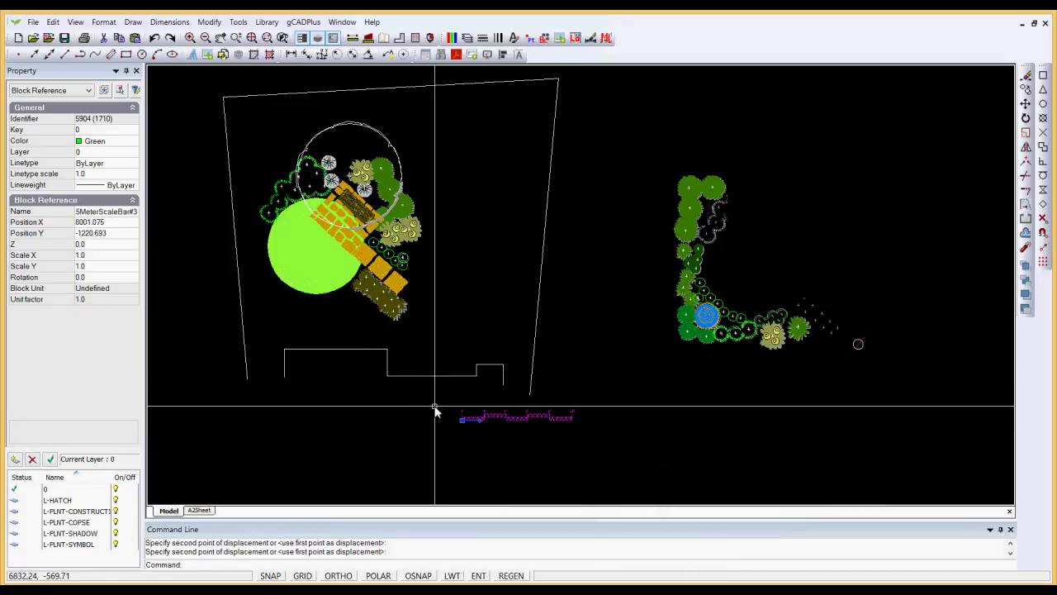
{"action": "right_click", "coordinate": [365, 443]}
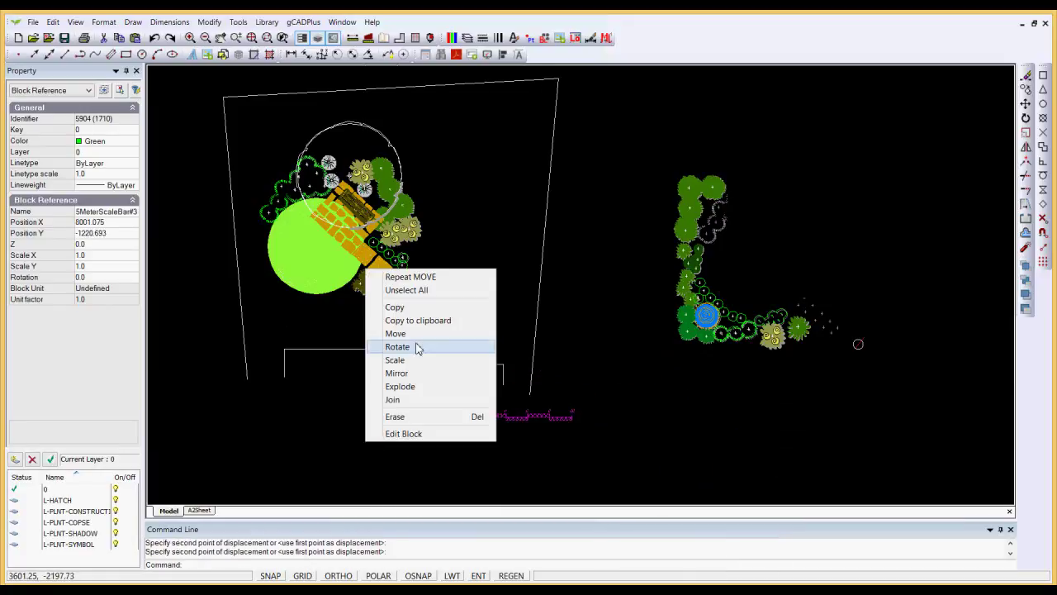
{"action": "left_click", "coordinate": [417, 290]}
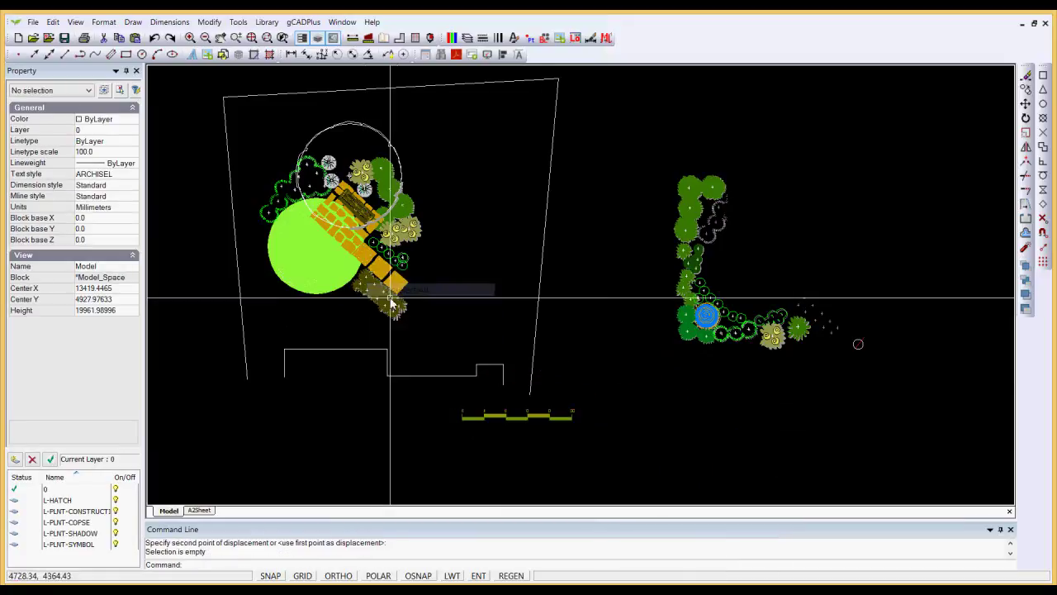
Step: Enlarge and recentre the A2Sheet viewport's view area around the site boundary and scale bar, display it on the layout, and deactivate the viewport
{"action": "left_click", "coordinate": [199, 511]}
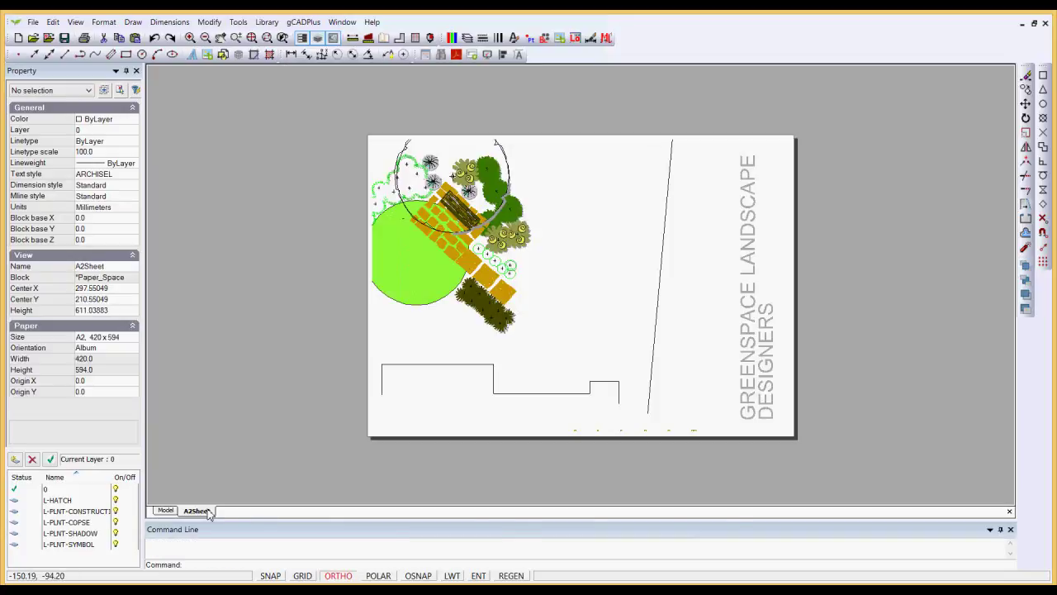
{"action": "double_click", "coordinate": [625, 182]}
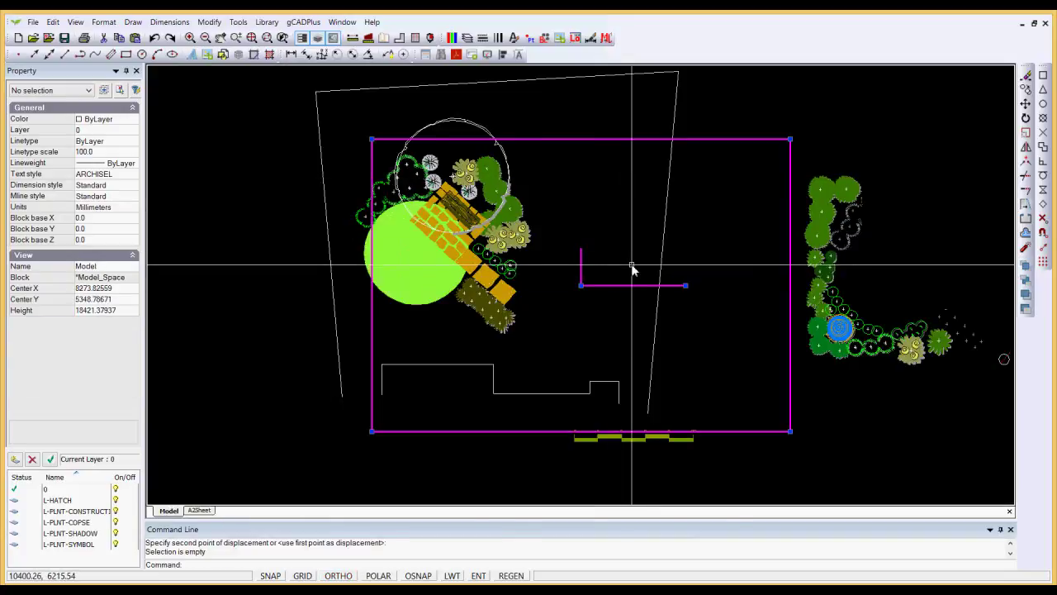
{"action": "scroll", "coordinate": [631, 264], "scroll_direction": "down", "scroll_amount": 3}
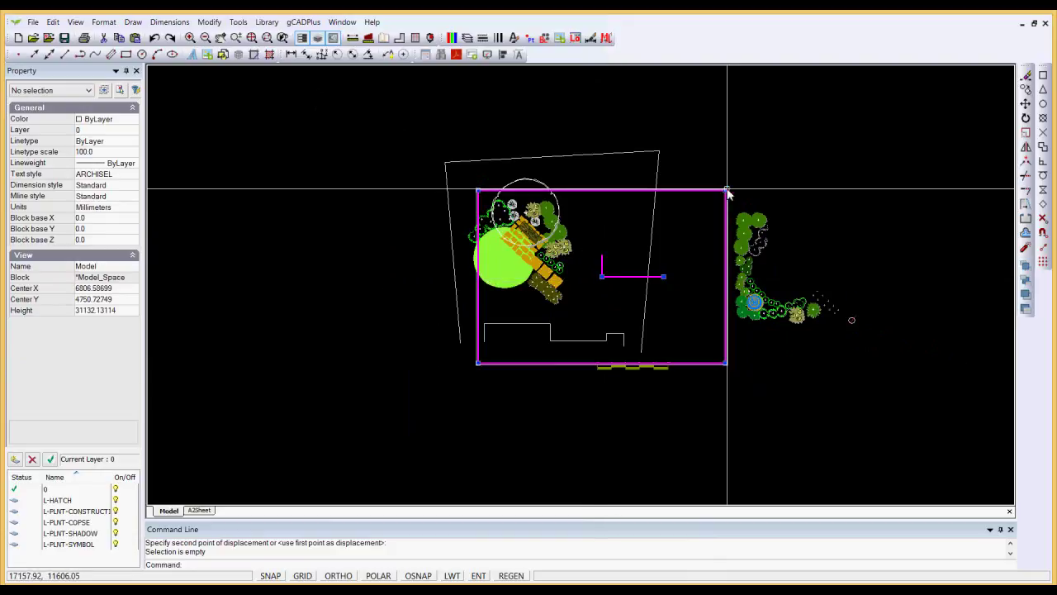
{"action": "mouse_move", "coordinate": [726, 191]}
{"action": "left_mouse_down"}
{"action": "mouse_move", "coordinate": [778, 134]}
{"action": "mouse_move", "coordinate": [792, 145]}
{"action": "left_mouse_up"}
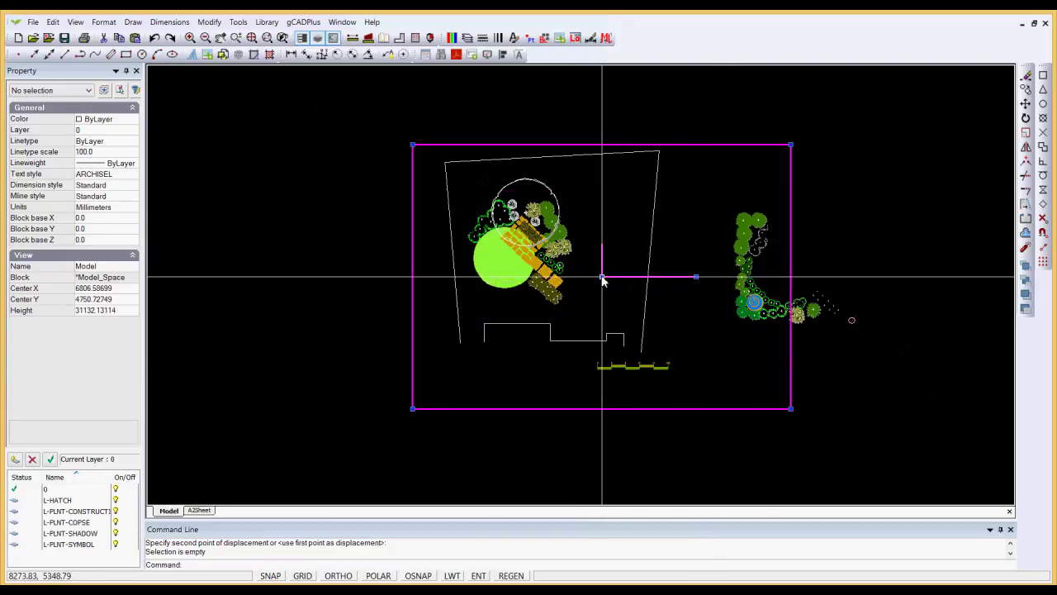
{"action": "left_click", "coordinate": [540, 259]}
{"action": "right_click", "coordinate": [621, 204]}
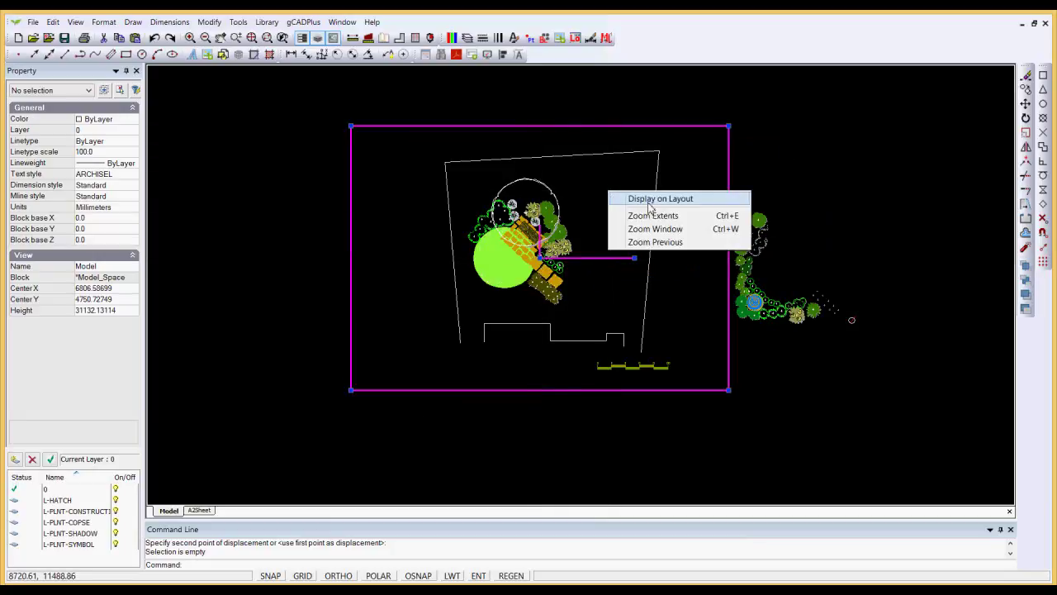
{"action": "left_click", "coordinate": [651, 201]}
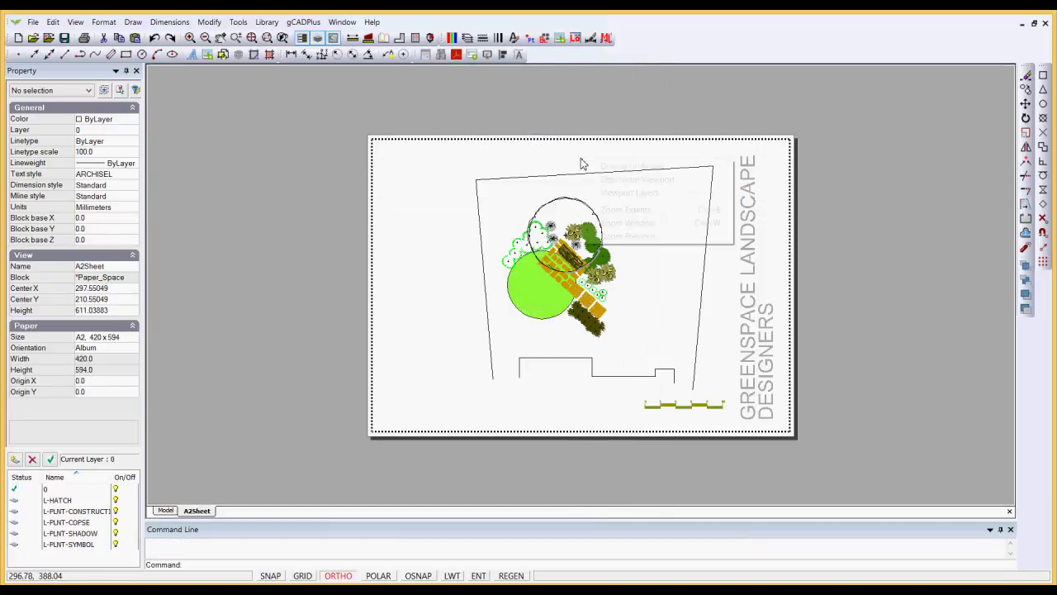
{"action": "left_click", "coordinate": [636, 180]}
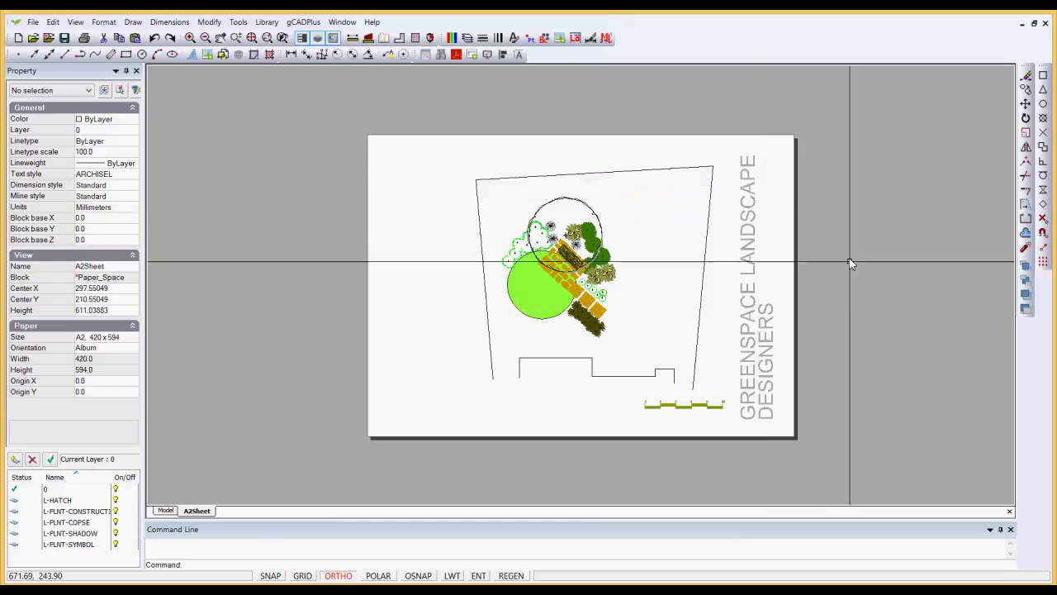
Step: Scale both lines of the vertical GREENSPACE LANDSCAPE DESIGNERS title by .5 from their lower corner on the sheet
{"action": "left_click", "coordinate": [764, 405]}
{"action": "left_click", "coordinate": [753, 417]}
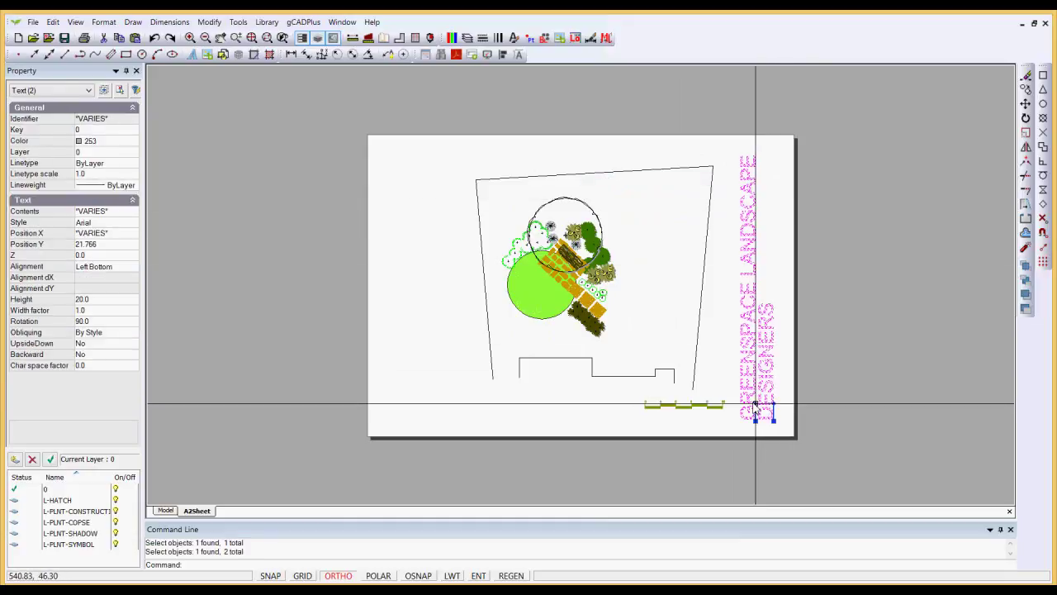
{"action": "right_click", "coordinate": [843, 351]}
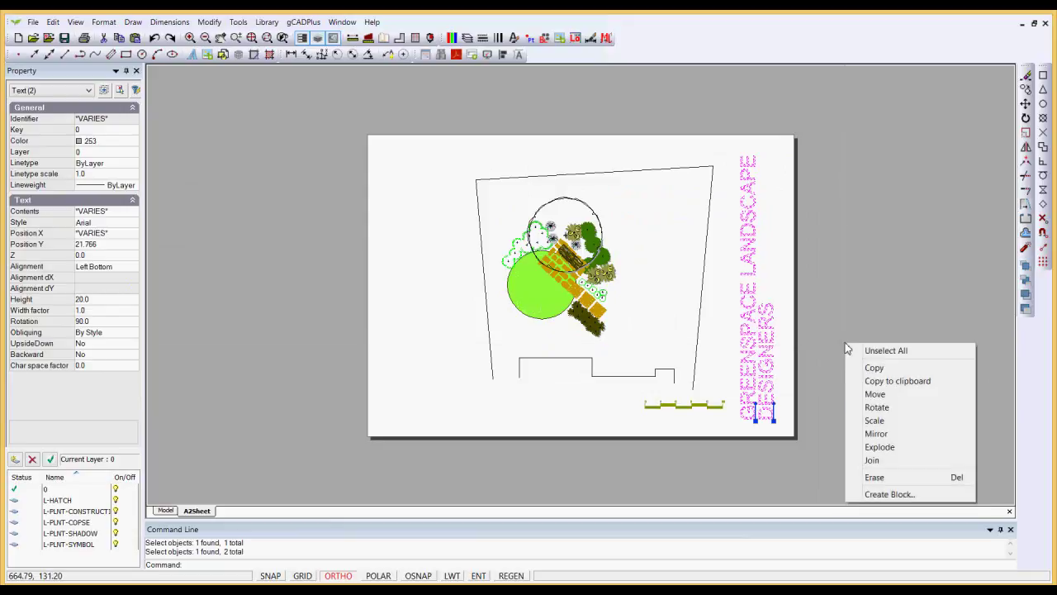
{"action": "left_click", "coordinate": [874, 420]}
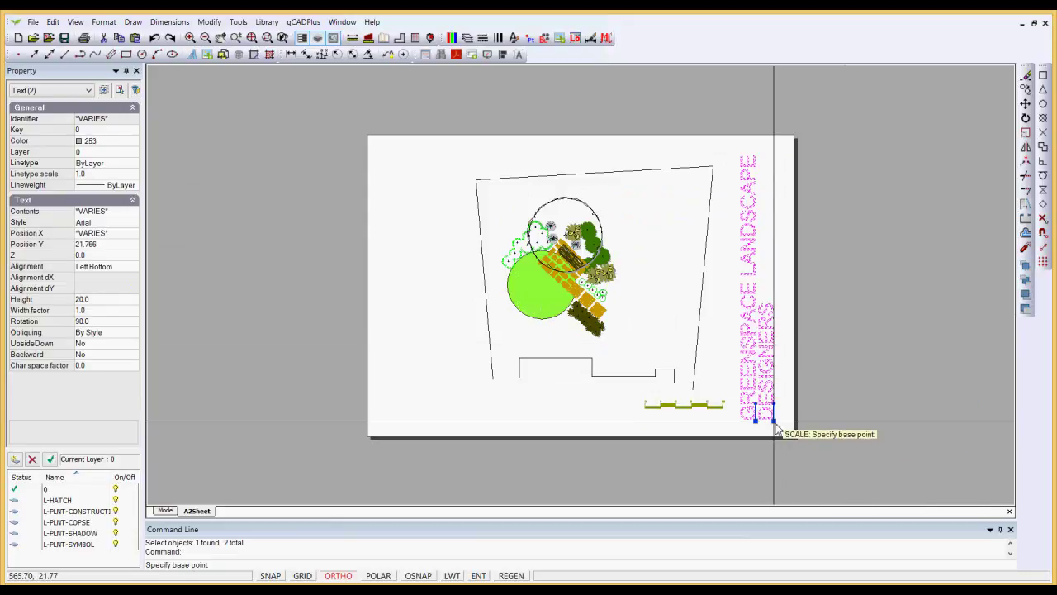
{"action": "left_click", "coordinate": [781, 421]}
{"action": "type", "text": ".5"}
{"action": "key", "text": "Return"}
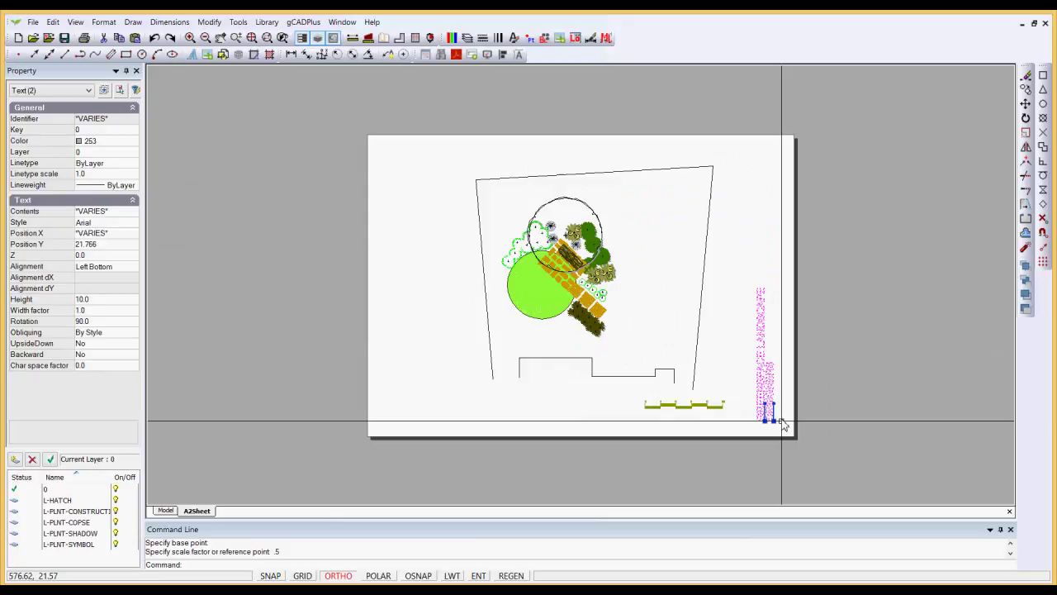
{"action": "left_click", "coordinate": [867, 390]}
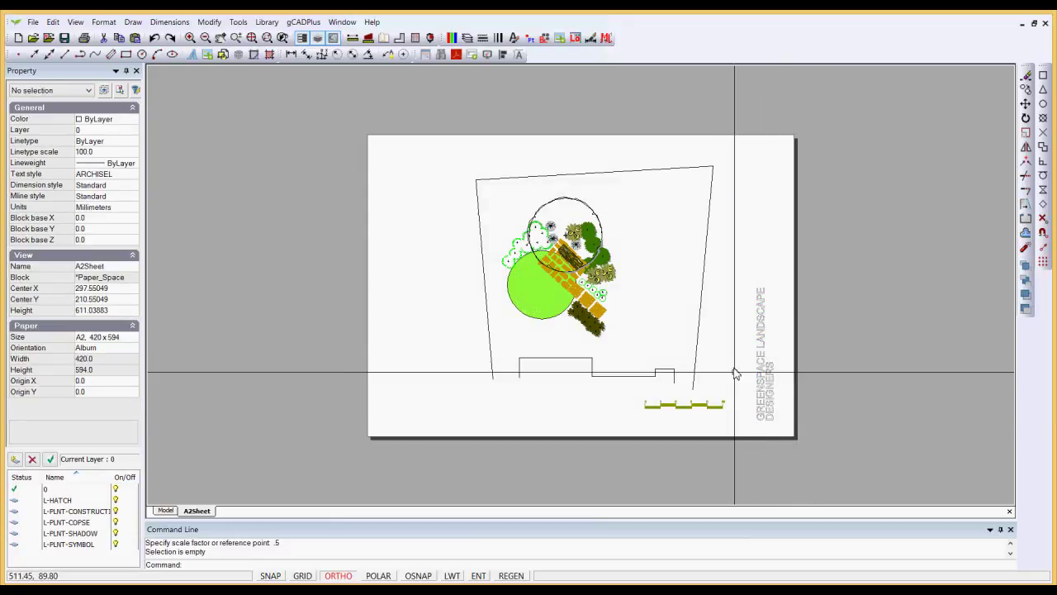
Step: Narrow the sheet viewport to about 429 mm wide and shift it away from the vertical title, keeping it inside the sheet
{"action": "left_click", "coordinate": [814, 192]}
{"action": "left_click", "coordinate": [671, 100]}
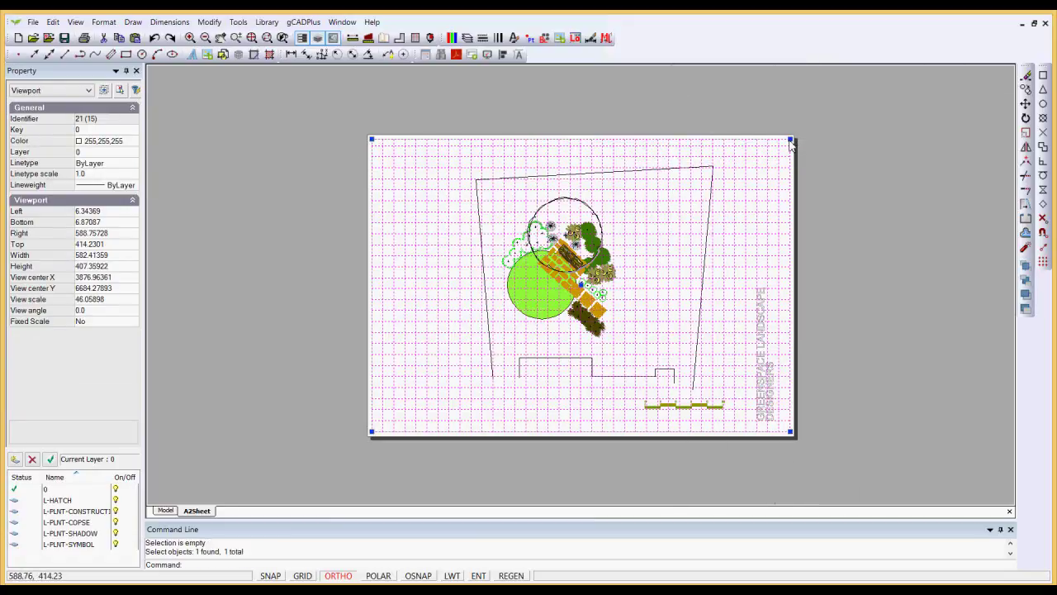
{"action": "left_click", "coordinate": [739, 139]}
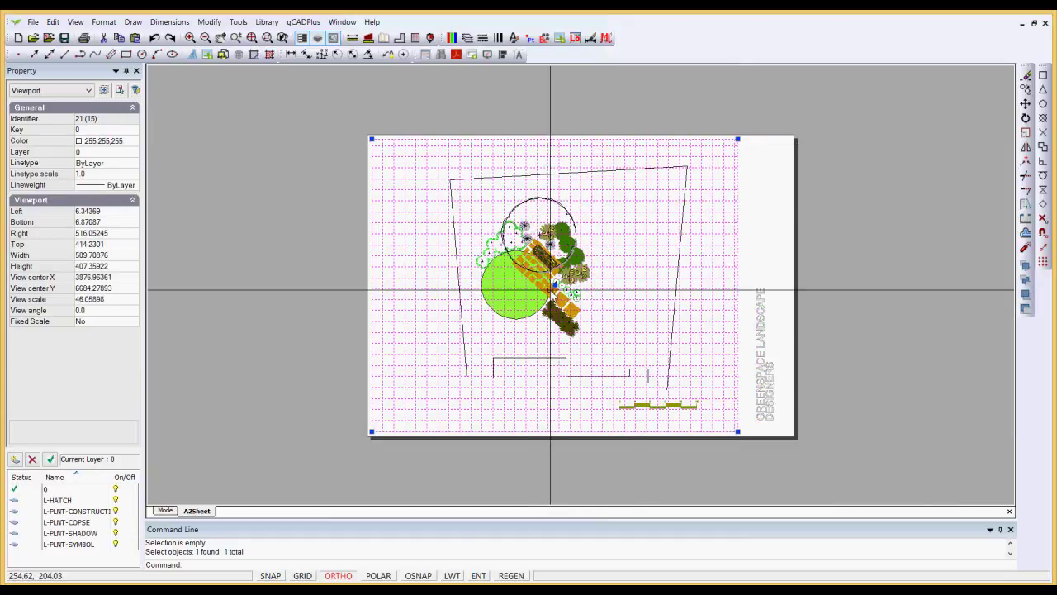
{"action": "left_click", "coordinate": [554, 284]}
{"action": "left_click", "coordinate": [504, 284]}
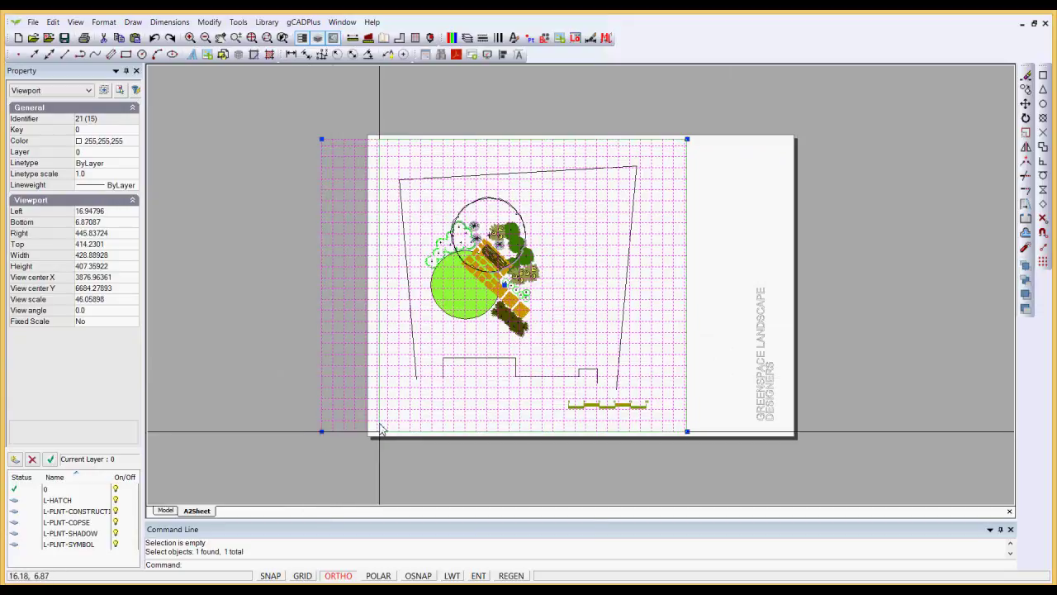
{"action": "right_click", "coordinate": [277, 354]}
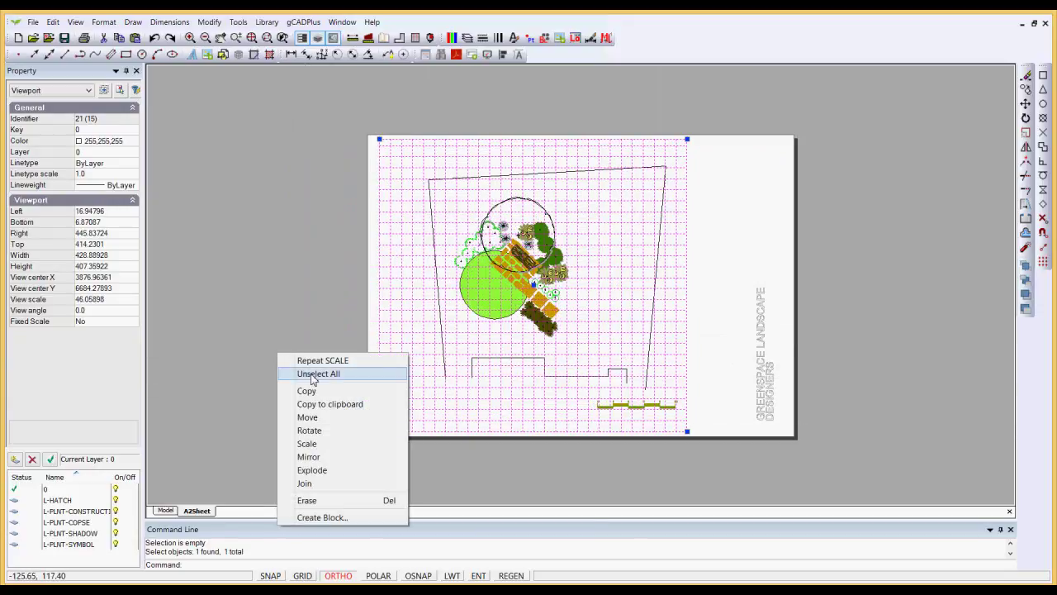
{"action": "left_click", "coordinate": [313, 375]}
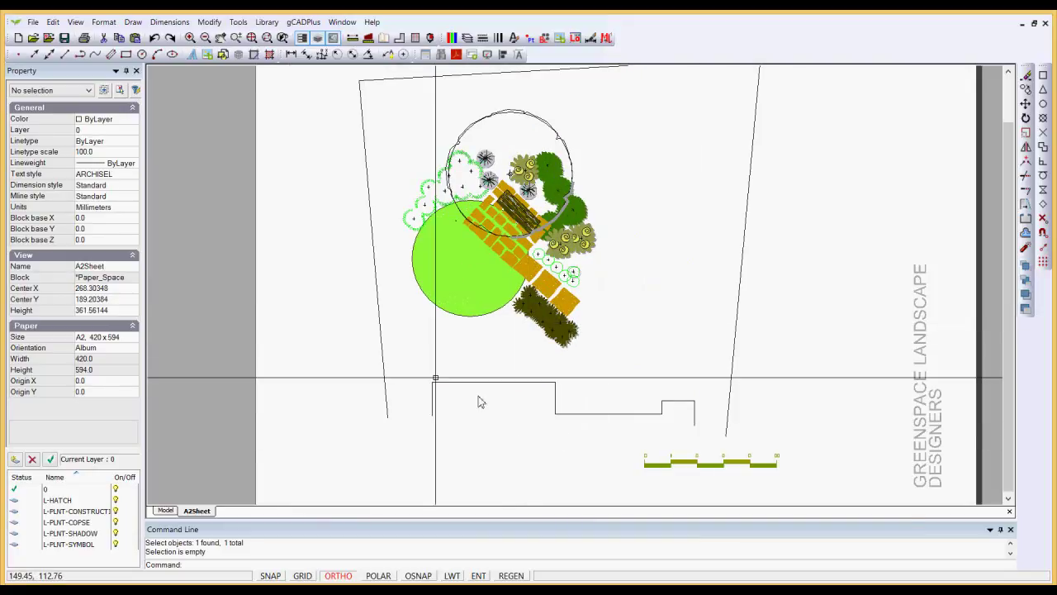
Step: Switch to model space and load the UPlantSmallTree10 drawing from the SmallTrees folder of the sized plant library
{"action": "scroll", "coordinate": [462, 149], "scroll_direction": "down", "scroll_amount": 1}
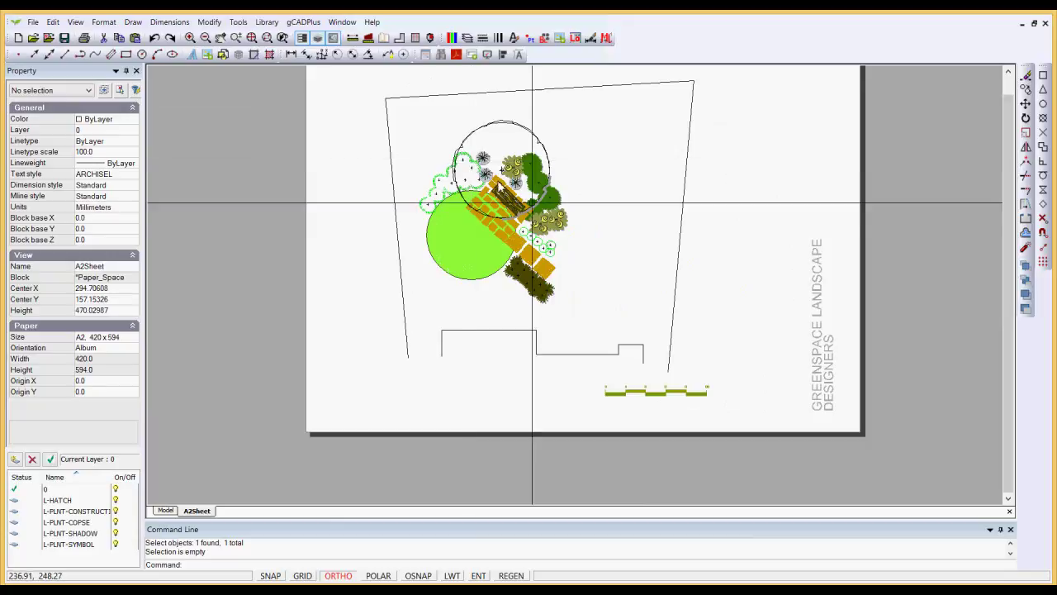
{"action": "scroll", "coordinate": [529, 182], "scroll_direction": "up", "scroll_amount": 1}
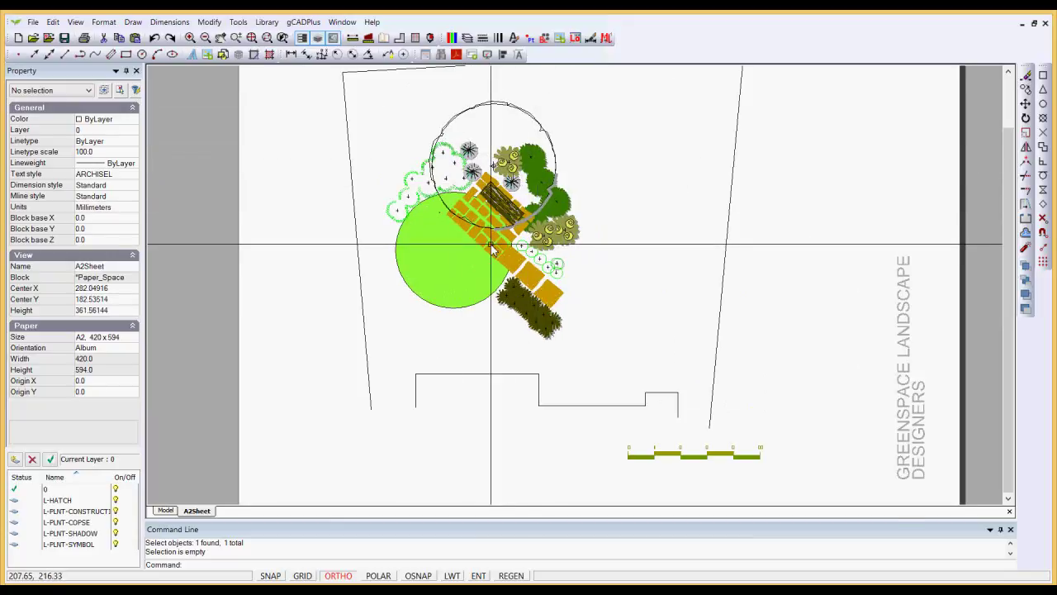
{"action": "left_click", "coordinate": [166, 511]}
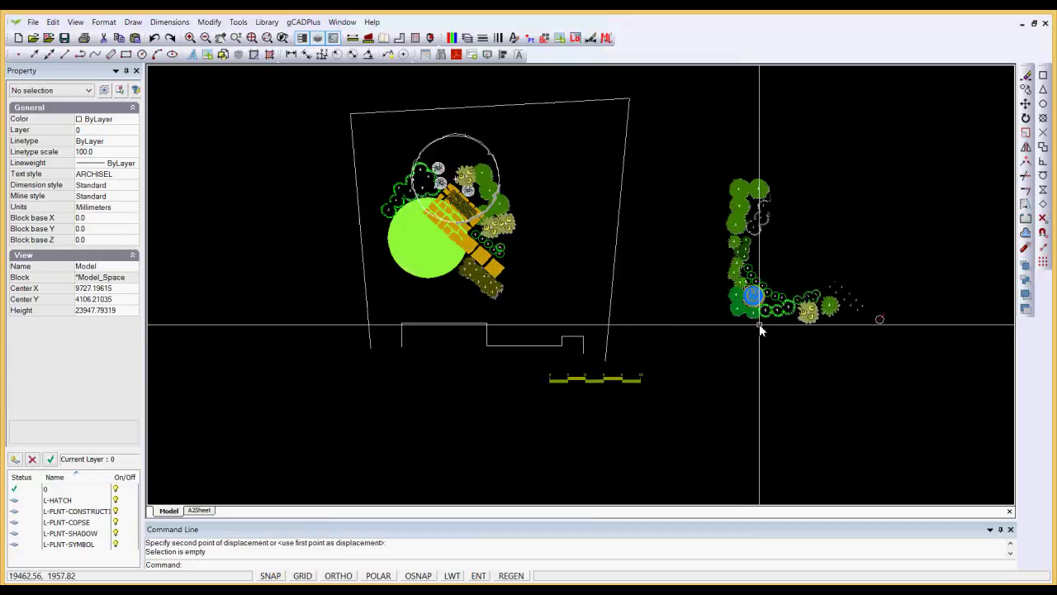
{"action": "scroll", "coordinate": [765, 329], "scroll_direction": "up", "scroll_amount": 2}
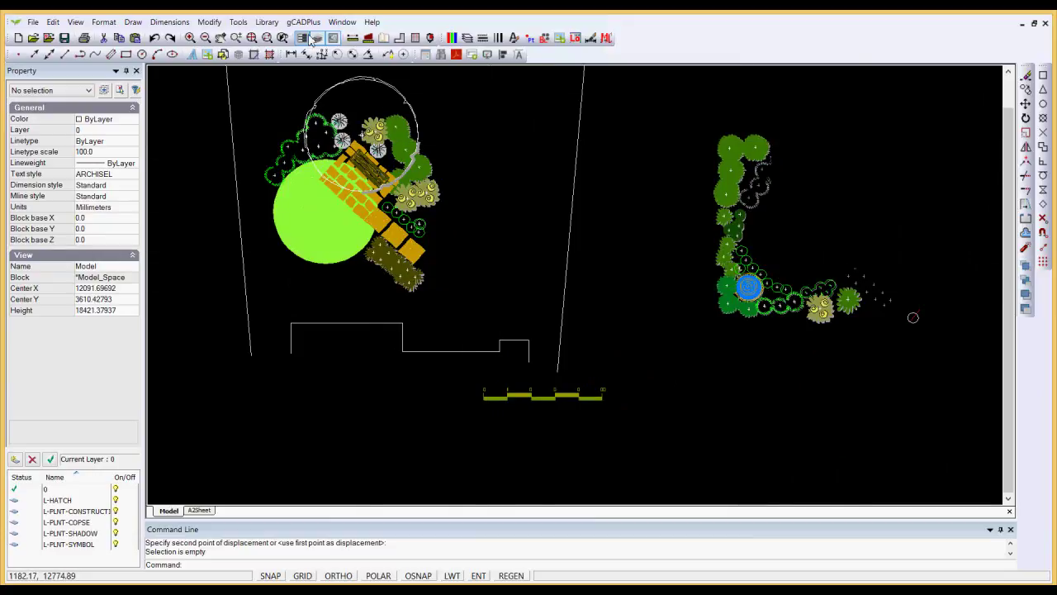
{"action": "left_click", "coordinate": [273, 24]}
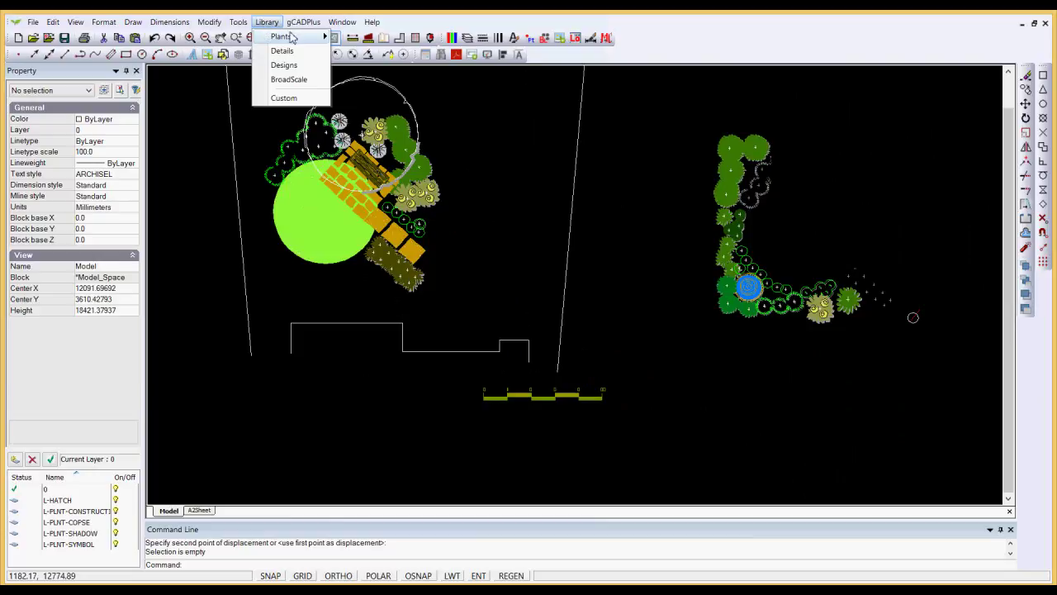
{"action": "mouse_move", "coordinate": [295, 37]}
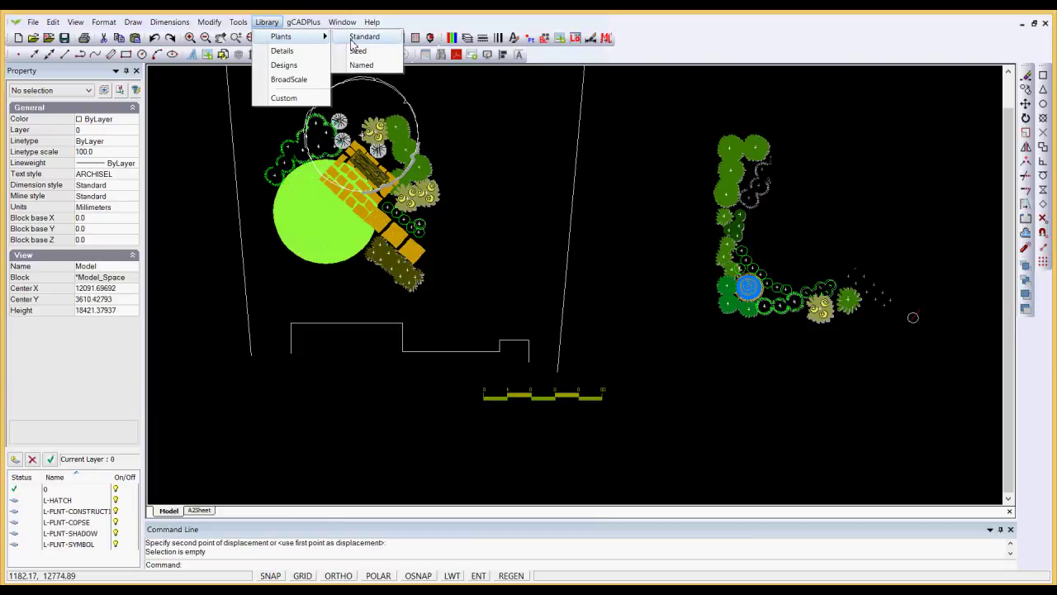
{"action": "left_click", "coordinate": [357, 52]}
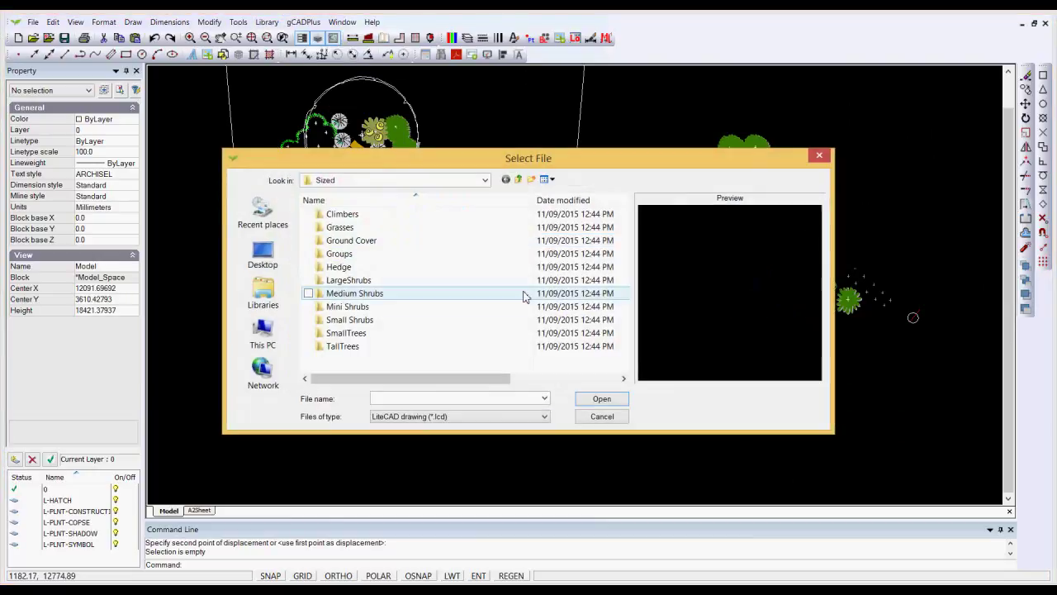
{"action": "double_click", "coordinate": [321, 334]}
{"action": "left_click", "coordinate": [371, 334]}
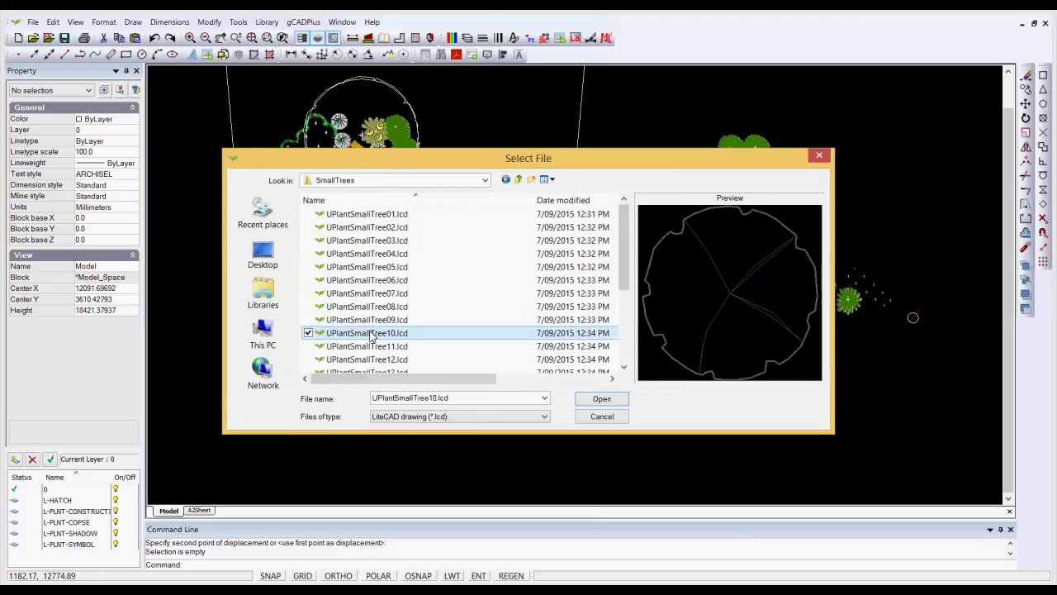
{"action": "left_click", "coordinate": [601, 399]}
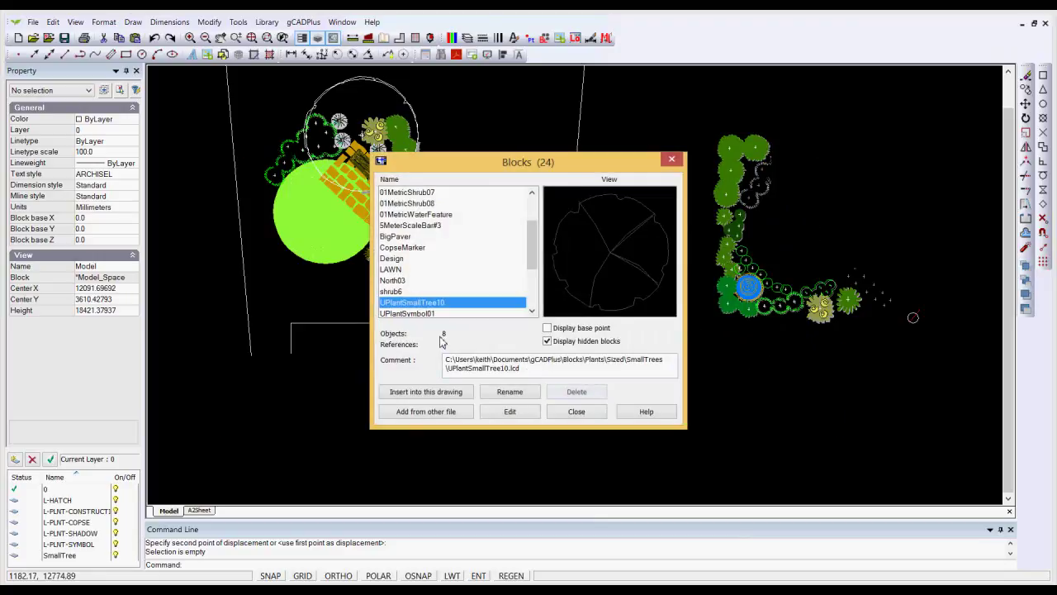
Step: Insert the UPlantSmallTree10 block at scale 1.0 and rotation 0.0 just inside the site's right-hand boundary
{"action": "left_click", "coordinate": [428, 392]}
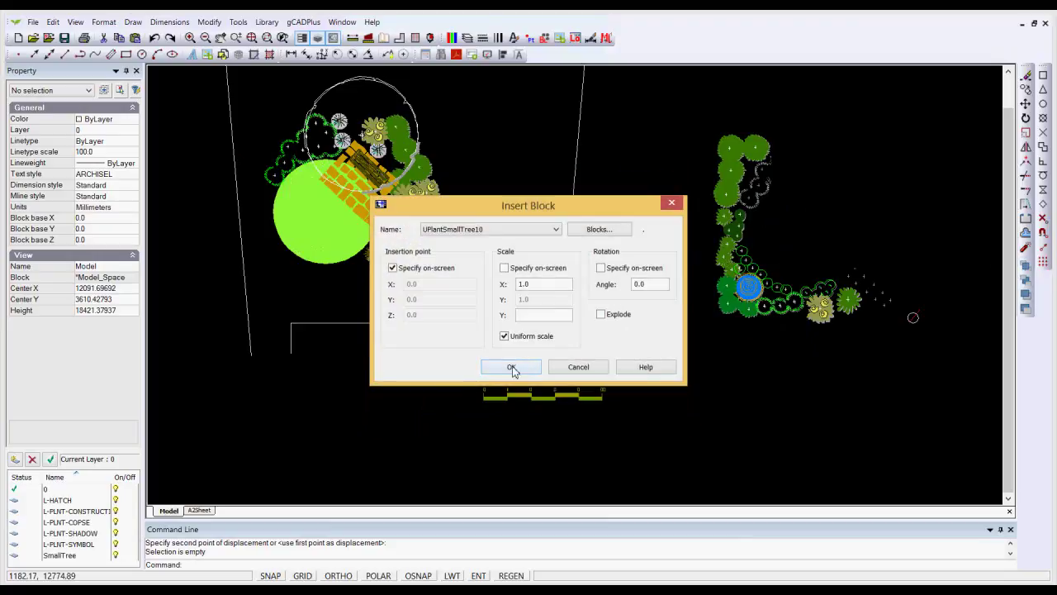
{"action": "left_click", "coordinate": [512, 369]}
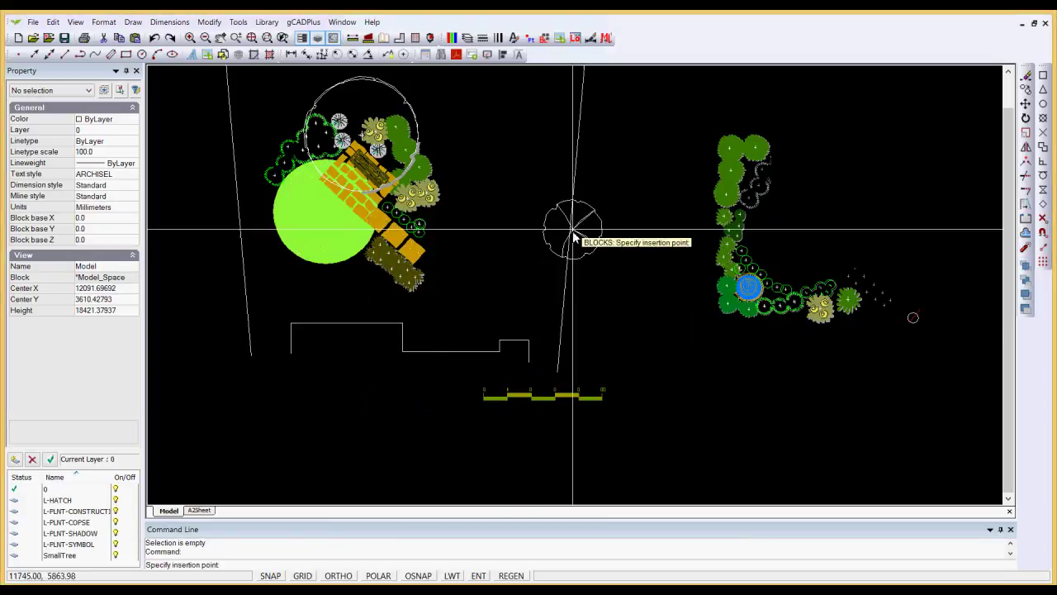
{"action": "left_click", "coordinate": [551, 181]}
{"action": "scroll", "coordinate": [507, 248], "scroll_direction": "down", "scroll_amount": 1}
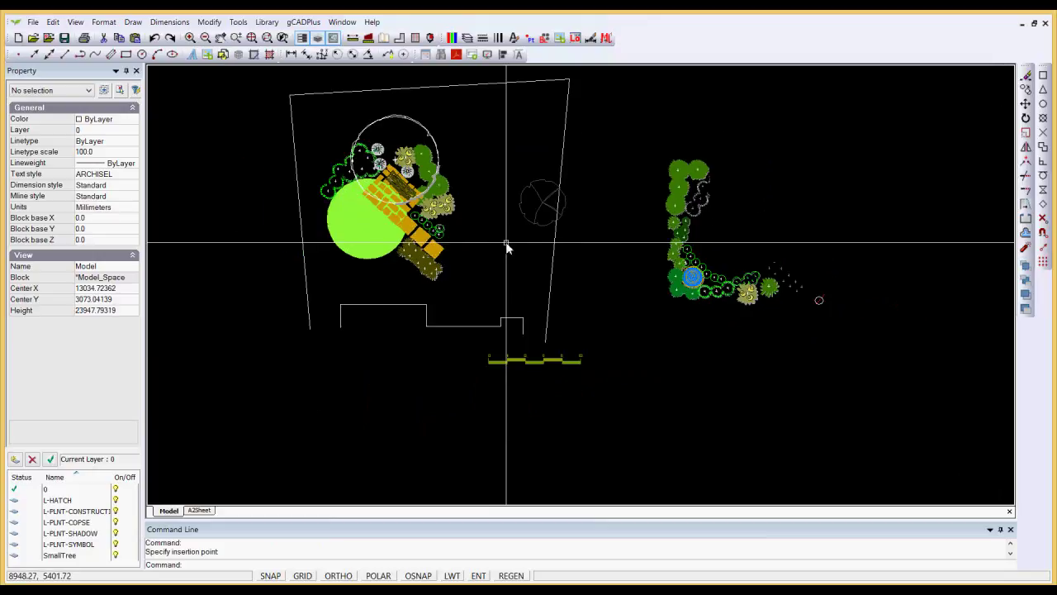
Step: Copy the small tree twice along the right-hand boundary to form an overlapping group of three, then clear the selection
{"action": "left_click", "coordinate": [544, 206]}
{"action": "right_click", "coordinate": [543, 208]}
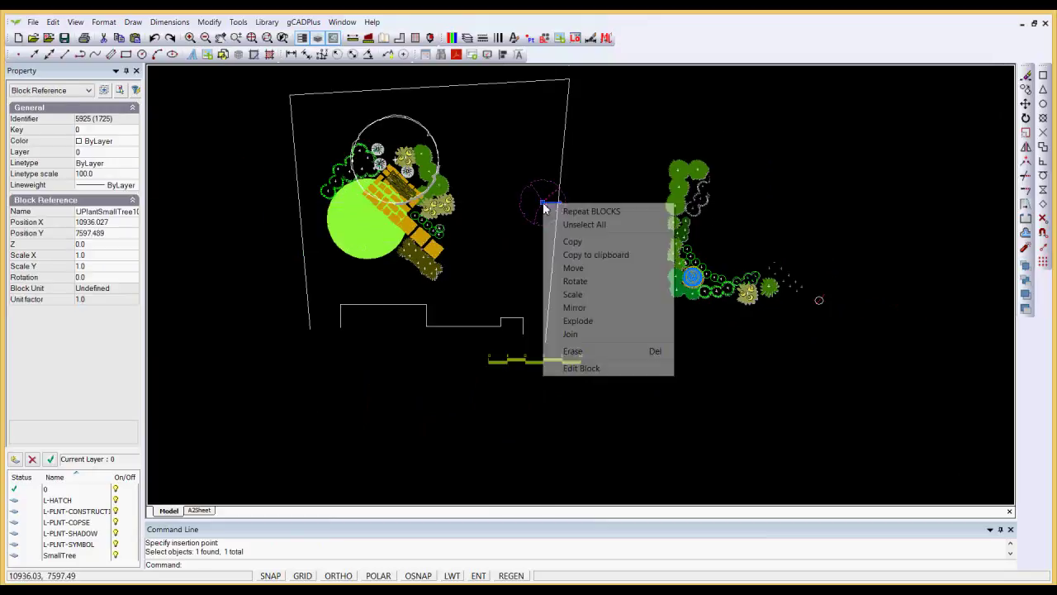
{"action": "left_click", "coordinate": [572, 241]}
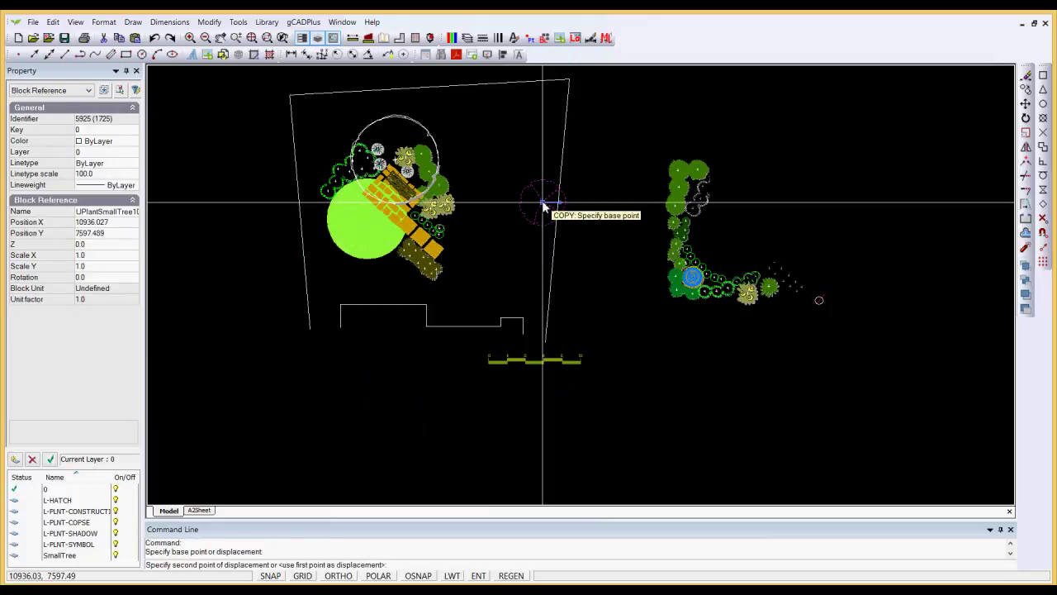
{"action": "left_click", "coordinate": [543, 205]}
{"action": "right_click", "coordinate": [543, 147]}
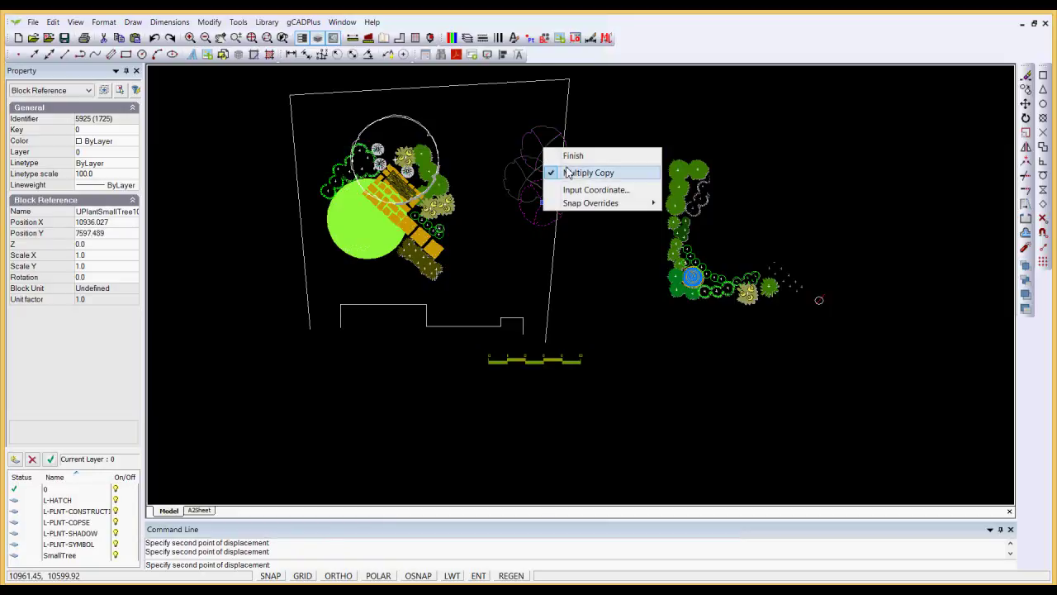
{"action": "left_click", "coordinate": [572, 156]}
{"action": "right_click", "coordinate": [603, 262]}
{"action": "left_click", "coordinate": [638, 284]}
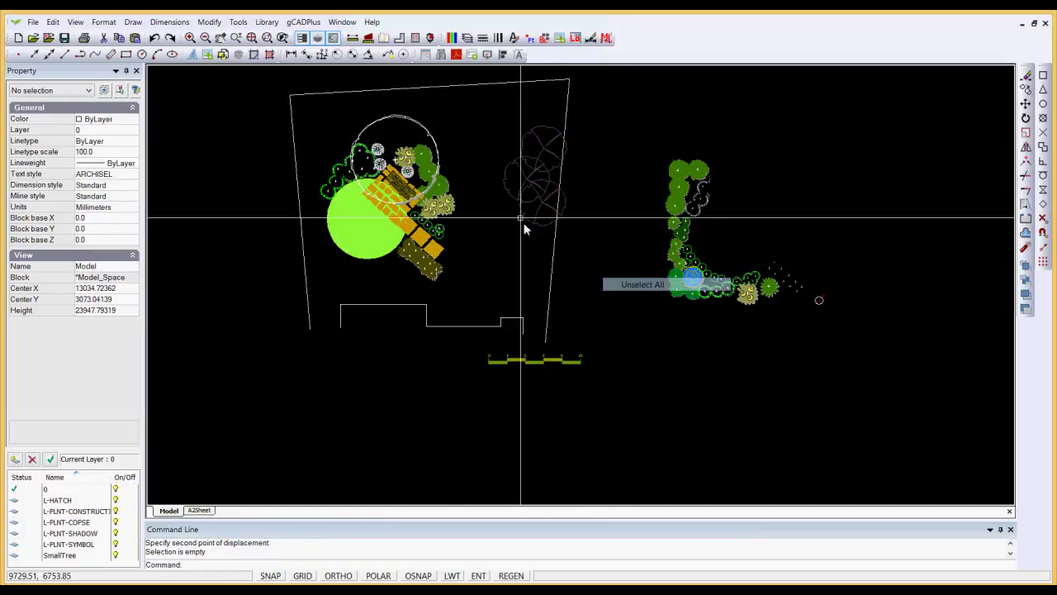
Step: Preview large shrubs in the sized plant library's LargeShrubs folder and load UPlantLargeShrub11
{"action": "left_click", "coordinate": [266, 23]}
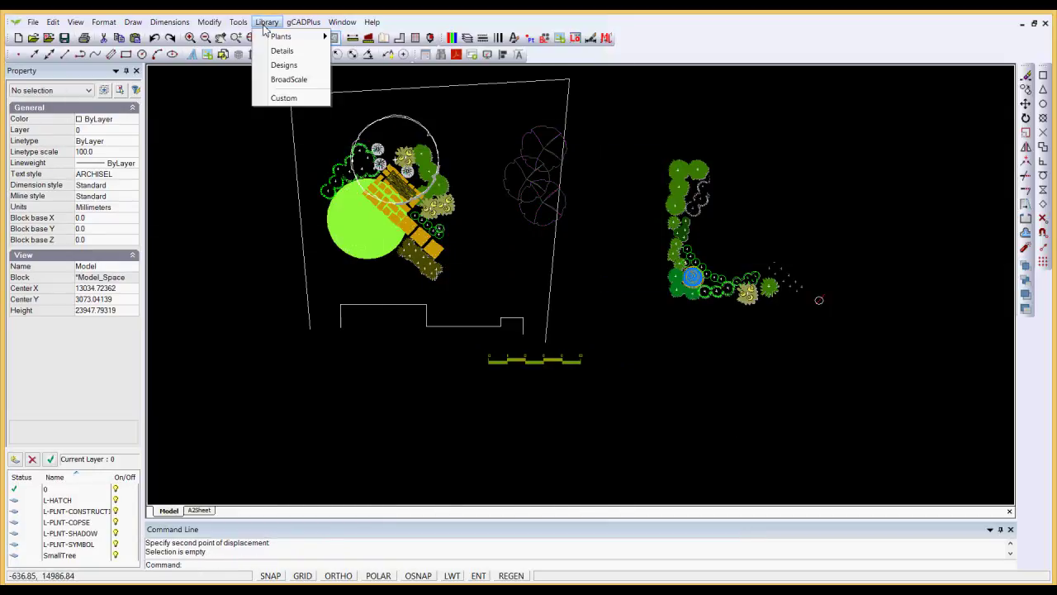
{"action": "mouse_move", "coordinate": [280, 39]}
{"action": "left_click", "coordinate": [358, 51]}
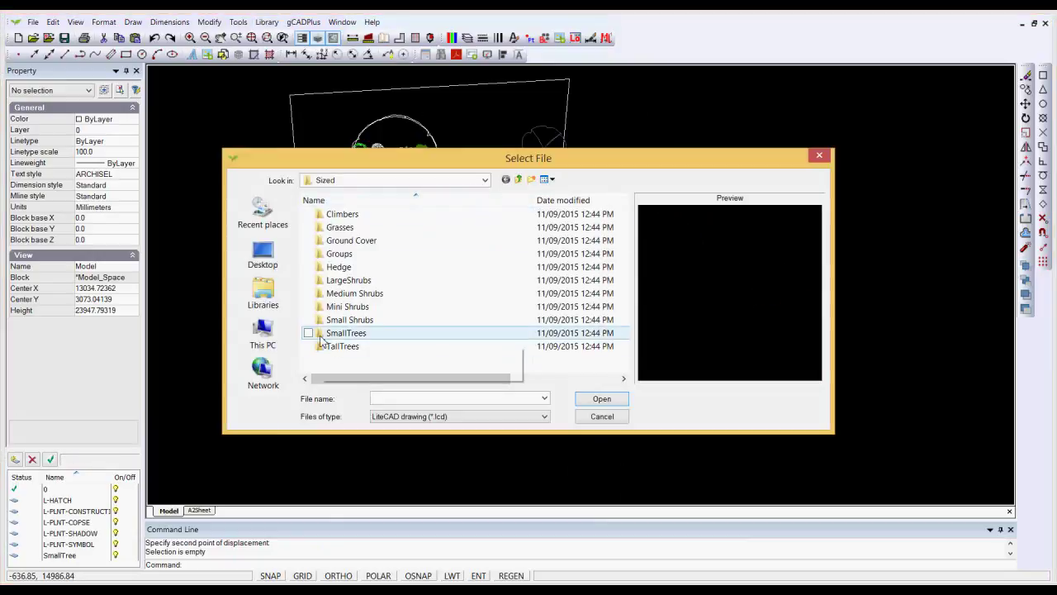
{"action": "double_click", "coordinate": [319, 282]}
{"action": "left_click", "coordinate": [328, 322]}
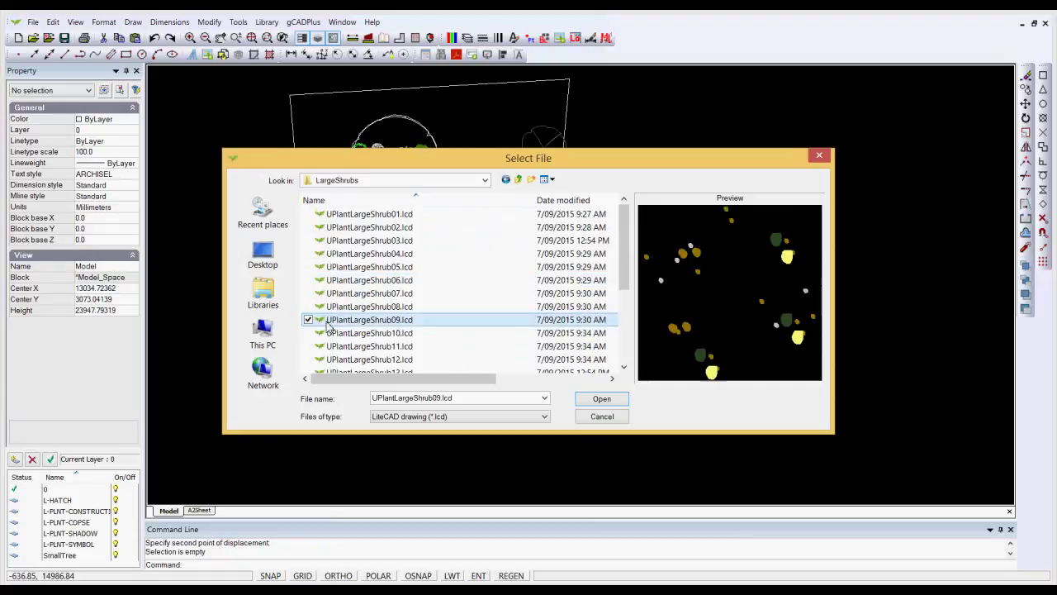
{"action": "left_click", "coordinate": [330, 335]}
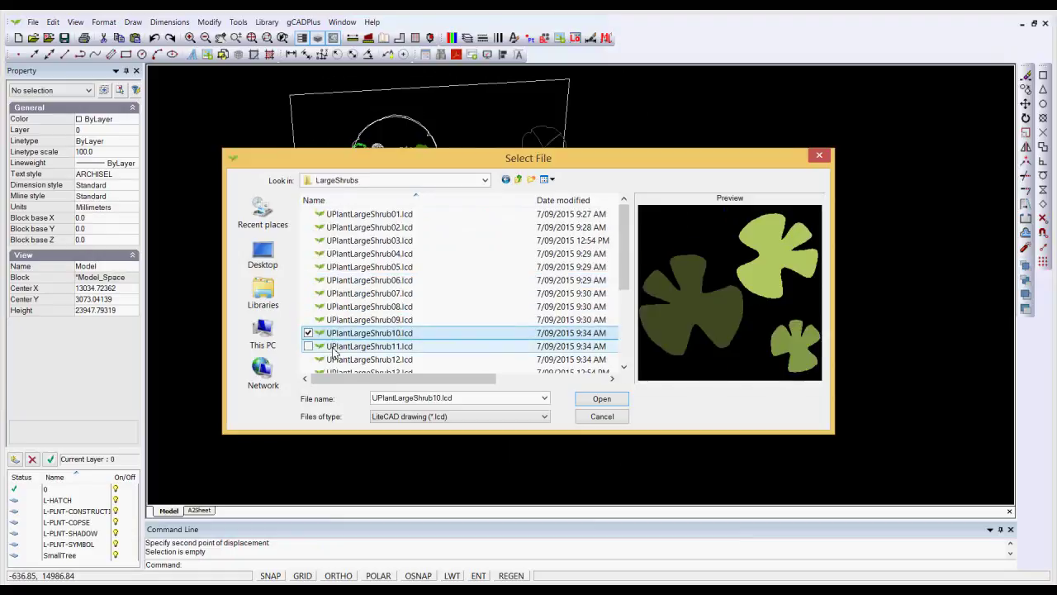
{"action": "left_click", "coordinate": [335, 351]}
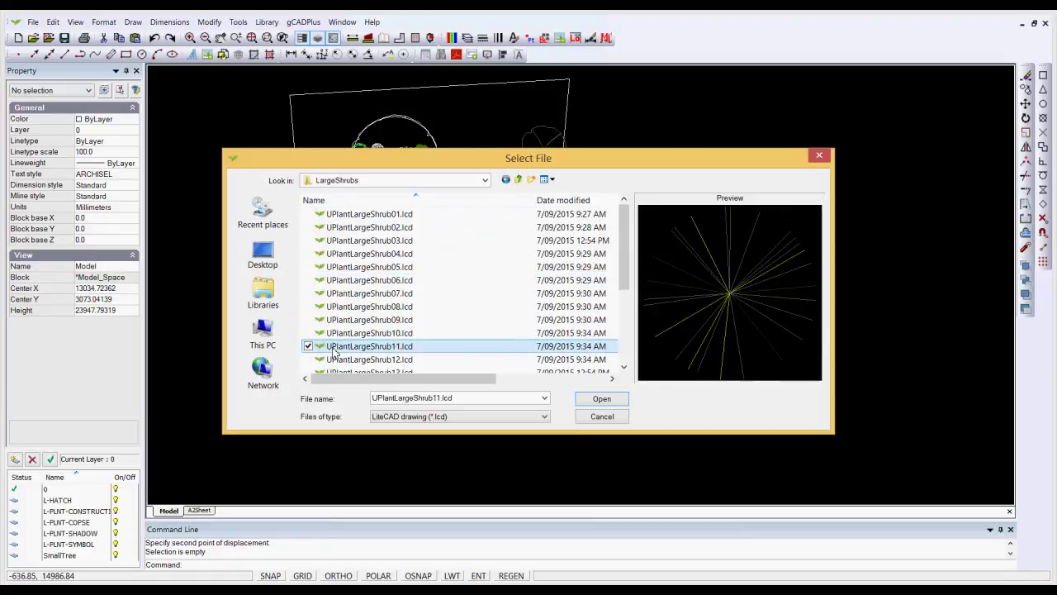
{"action": "left_click", "coordinate": [603, 400]}
Step: Insert the UPlantLargeShrub11 block beside the lower part of the small tree group
{"action": "left_click", "coordinate": [438, 390]}
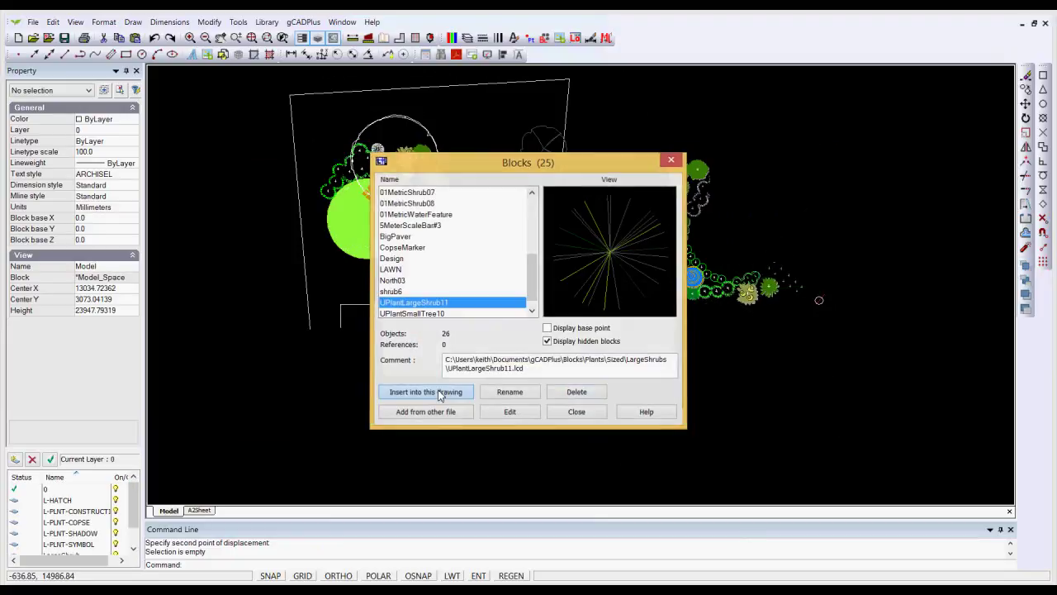
{"action": "left_click", "coordinate": [510, 371]}
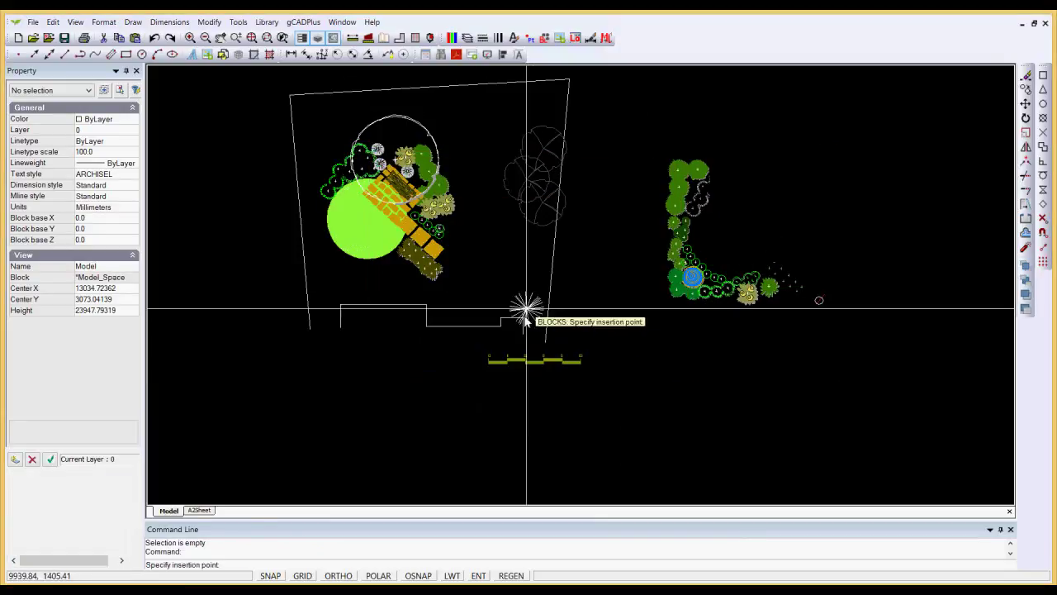
{"action": "left_click", "coordinate": [515, 206]}
Step: Measure the spread of the new spiky large shrub with the distance command, then leave the command
{"action": "scroll", "coordinate": [521, 223], "scroll_direction": "up", "scroll_amount": 2}
{"action": "scroll", "coordinate": [520, 222], "scroll_direction": "up", "scroll_amount": 1}
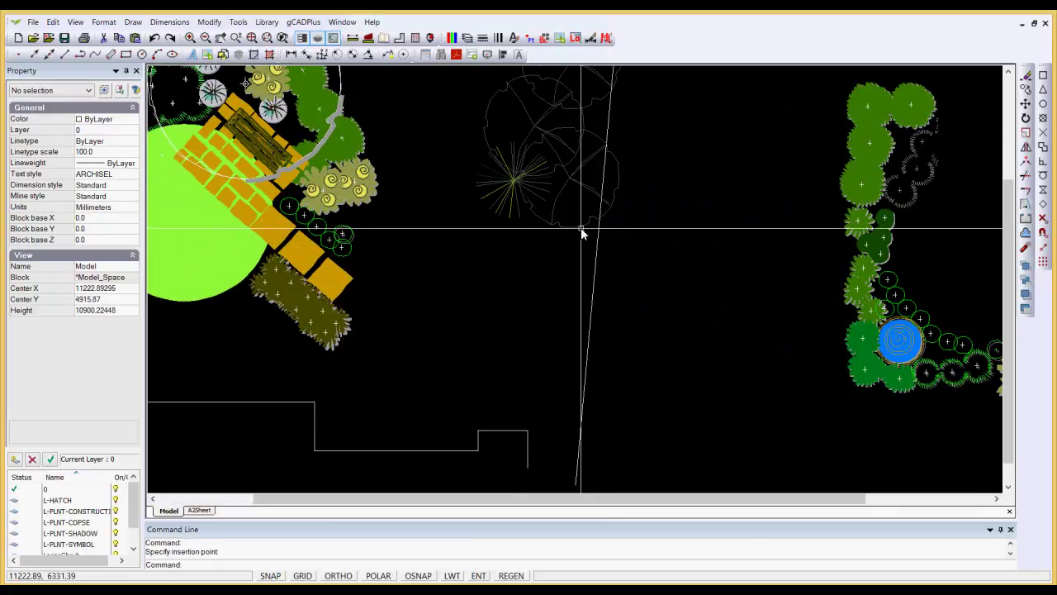
{"action": "left_click", "coordinate": [353, 38]}
{"action": "left_click", "coordinate": [522, 177]}
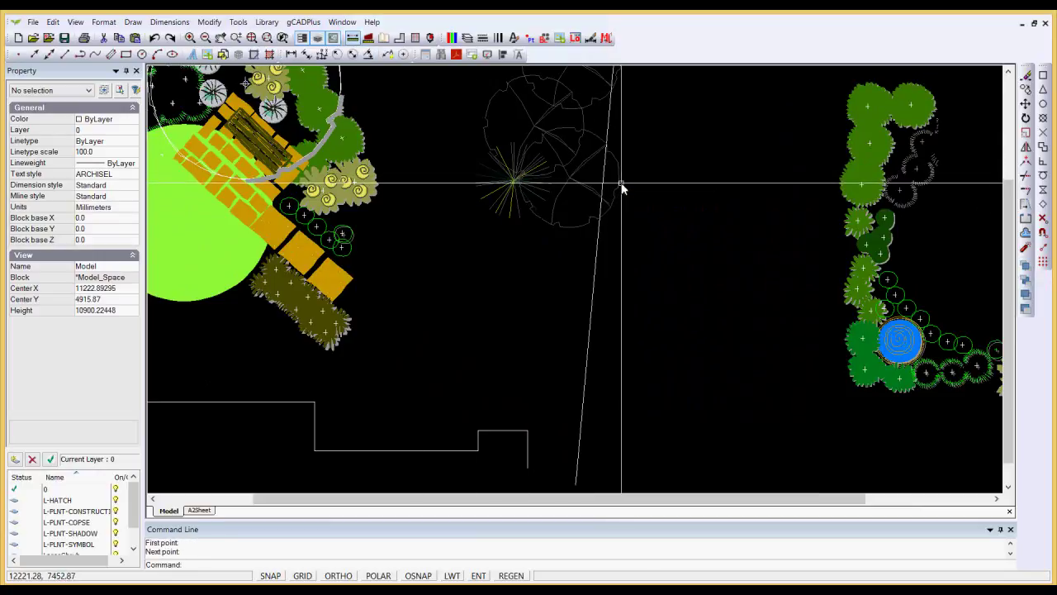
{"action": "right_click", "coordinate": [451, 229]}
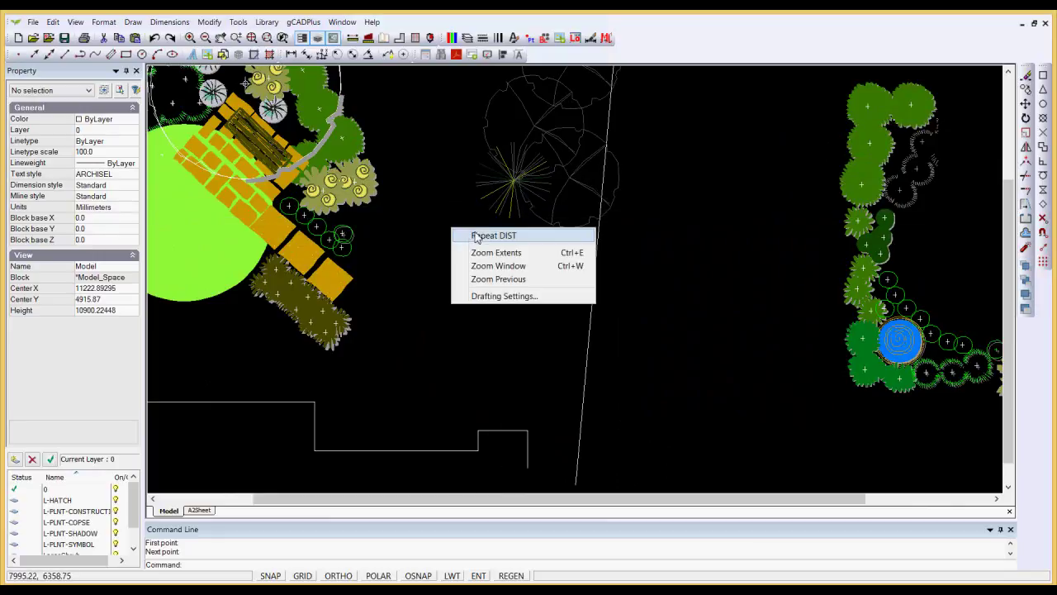
{"action": "left_click", "coordinate": [476, 236]}
{"action": "left_click", "coordinate": [480, 184]}
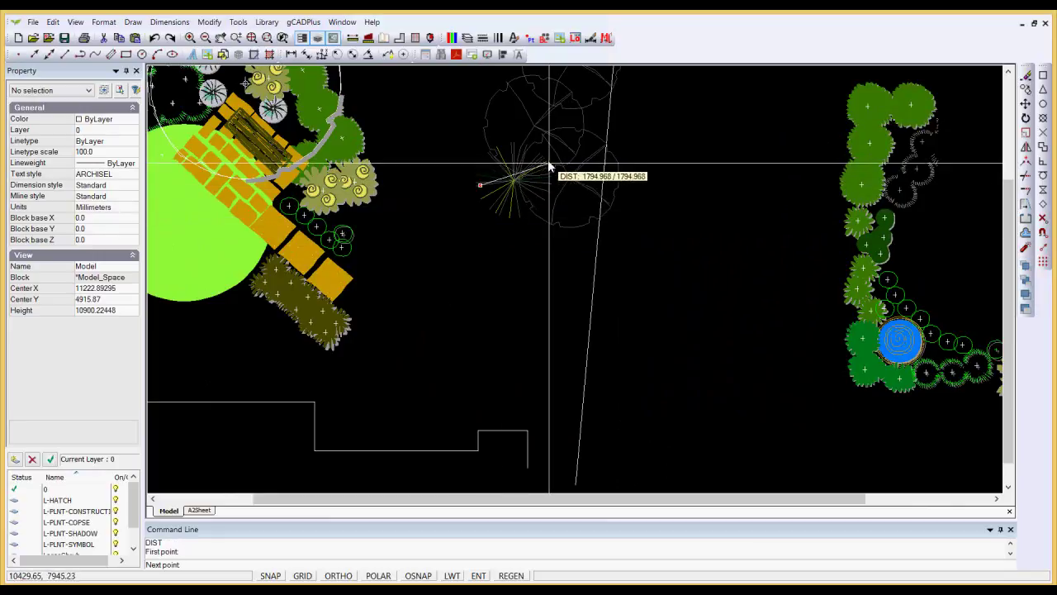
{"action": "key", "text": "Escape"}
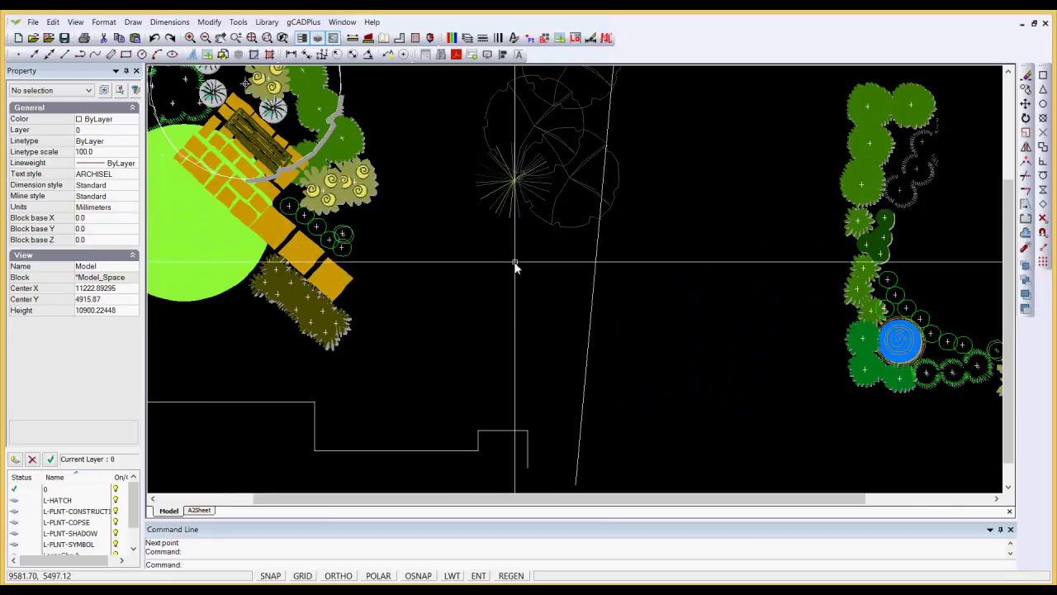
Step: Switch from model space to the A2Sheet layout and bring the whole sheet into view
{"action": "scroll", "coordinate": [520, 265], "scroll_direction": "down", "scroll_amount": 2}
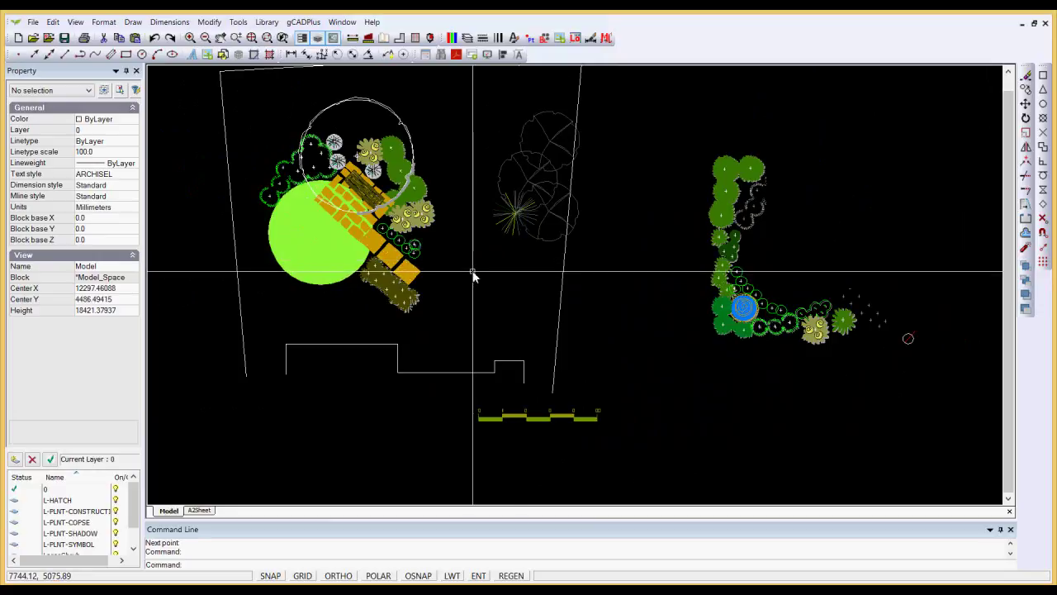
{"action": "left_click", "coordinate": [199, 510]}
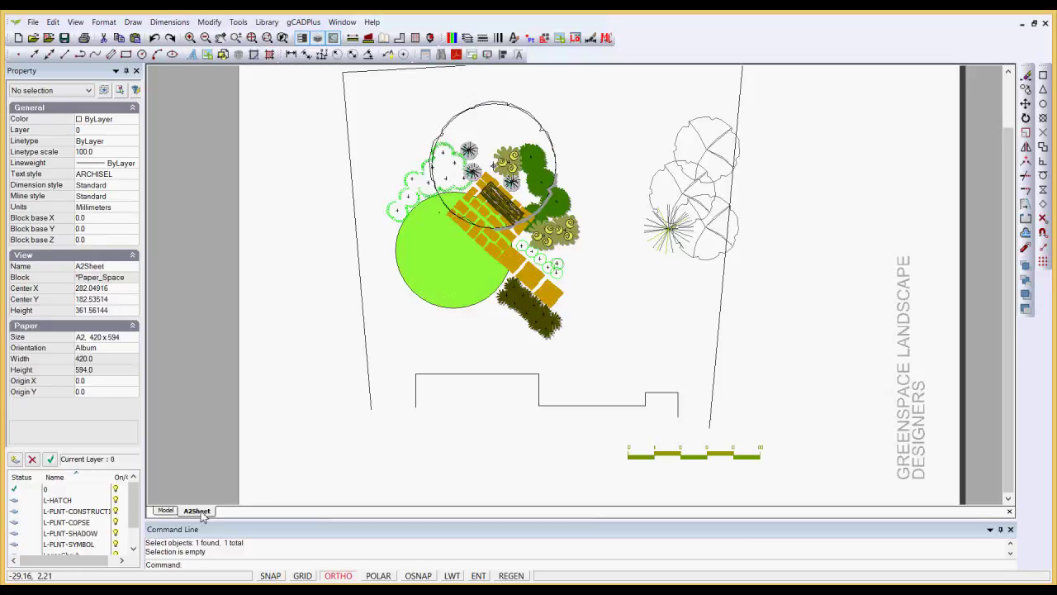
{"action": "scroll", "coordinate": [343, 378], "scroll_direction": "down", "scroll_amount": 1}
{"action": "scroll", "coordinate": [343, 377], "scroll_direction": "up", "scroll_amount": 1}
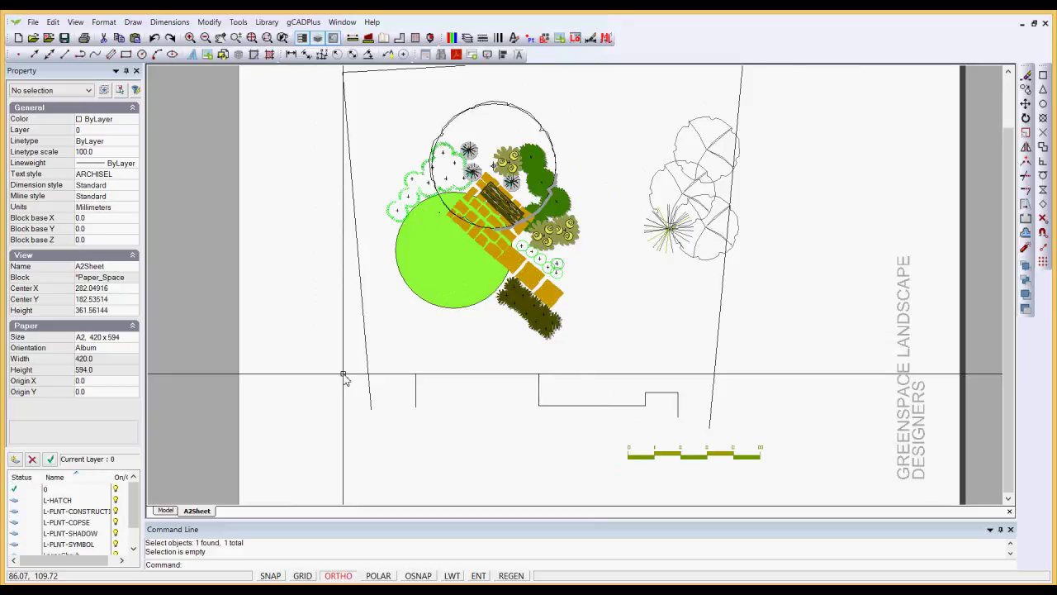
{"action": "scroll", "coordinate": [343, 378], "scroll_direction": "down", "scroll_amount": 1}
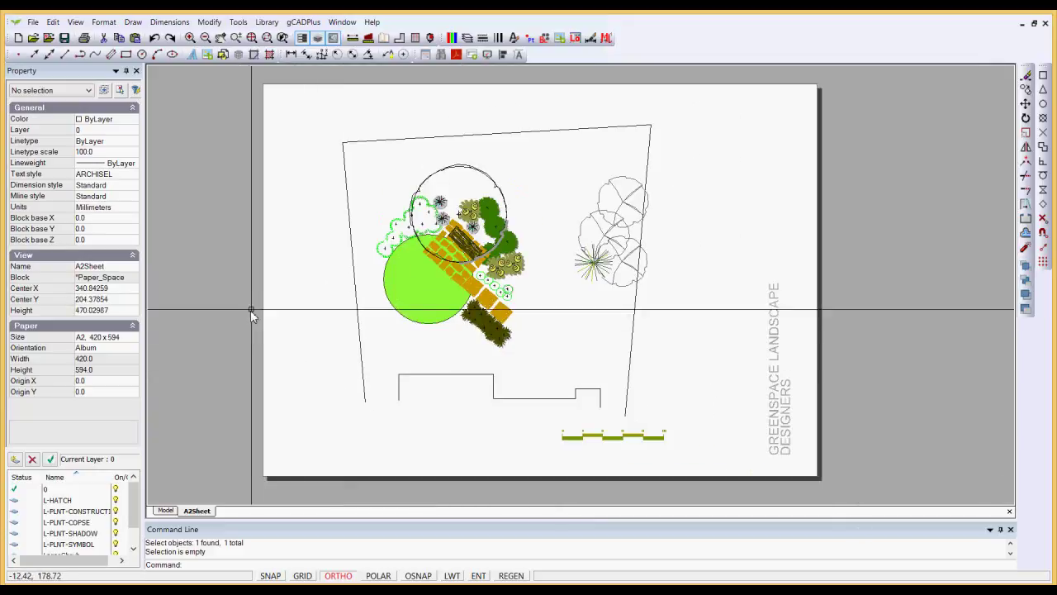
Step: Start a PDF export of the A2 sheet with a Window print area around the garden plan, scale bar and company title
{"action": "left_click", "coordinate": [33, 22]}
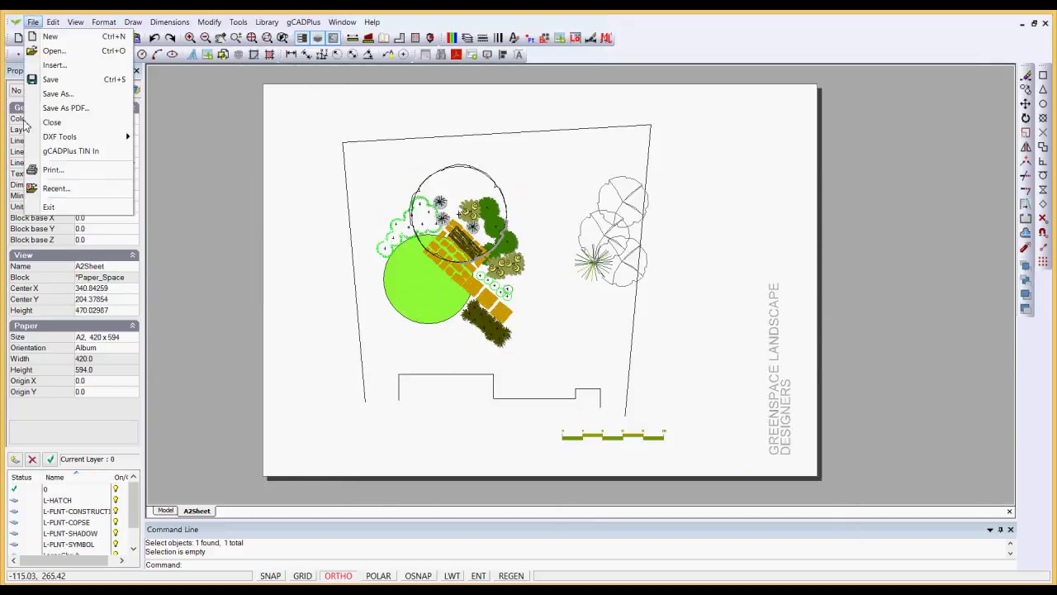
{"action": "left_click", "coordinate": [72, 114]}
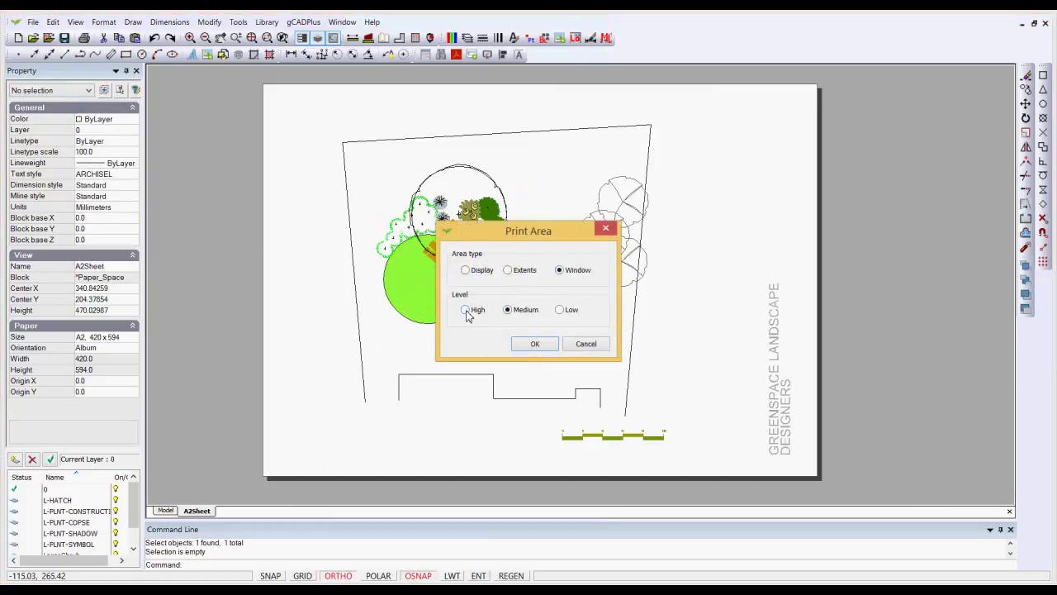
{"action": "left_click", "coordinate": [533, 345]}
{"action": "left_click", "coordinate": [343, 120]}
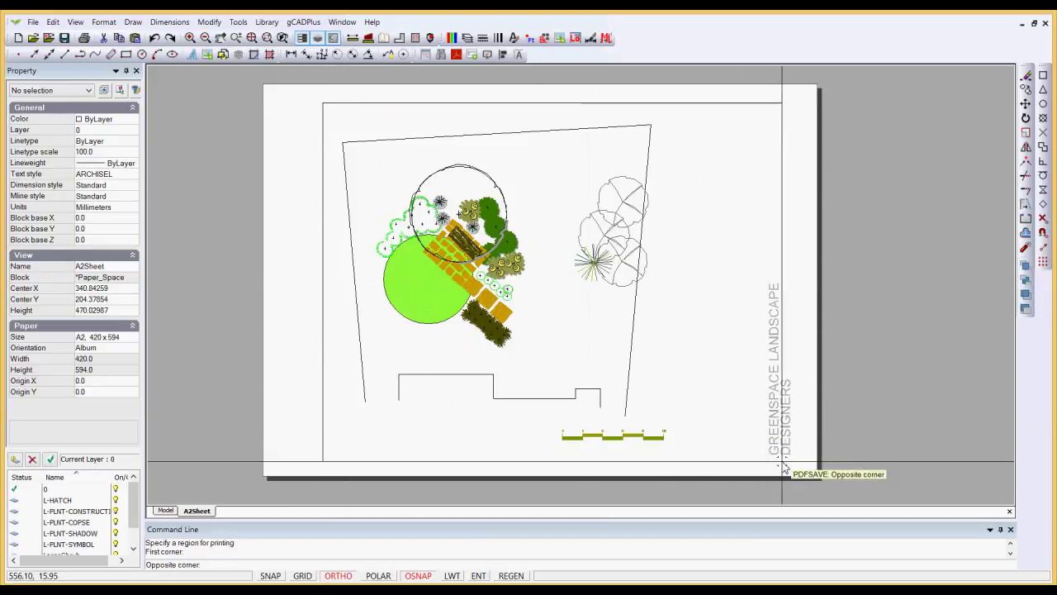
{"action": "left_click", "coordinate": [811, 470]}
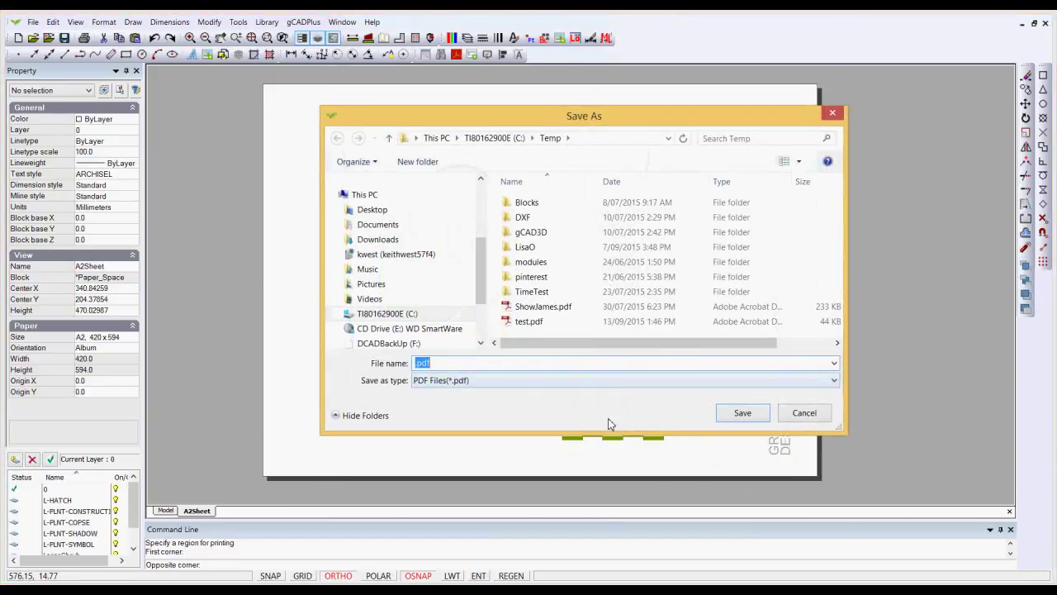
Step: Save the export as test.pdf in the Temp folder, replacing the existing file
{"action": "left_click", "coordinate": [511, 326]}
{"action": "left_click", "coordinate": [739, 414]}
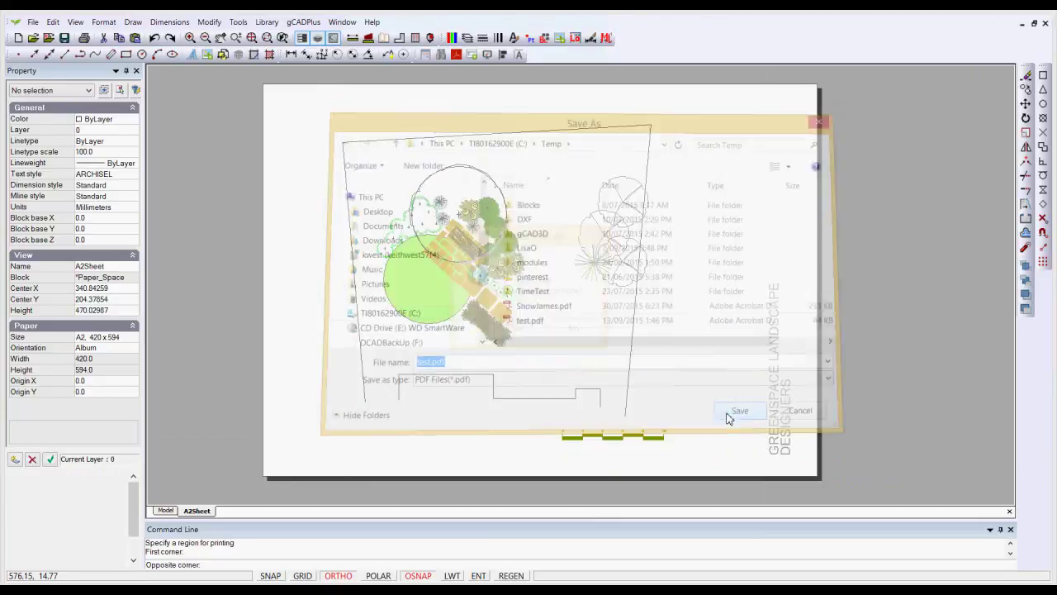
{"action": "left_click", "coordinate": [531, 335]}
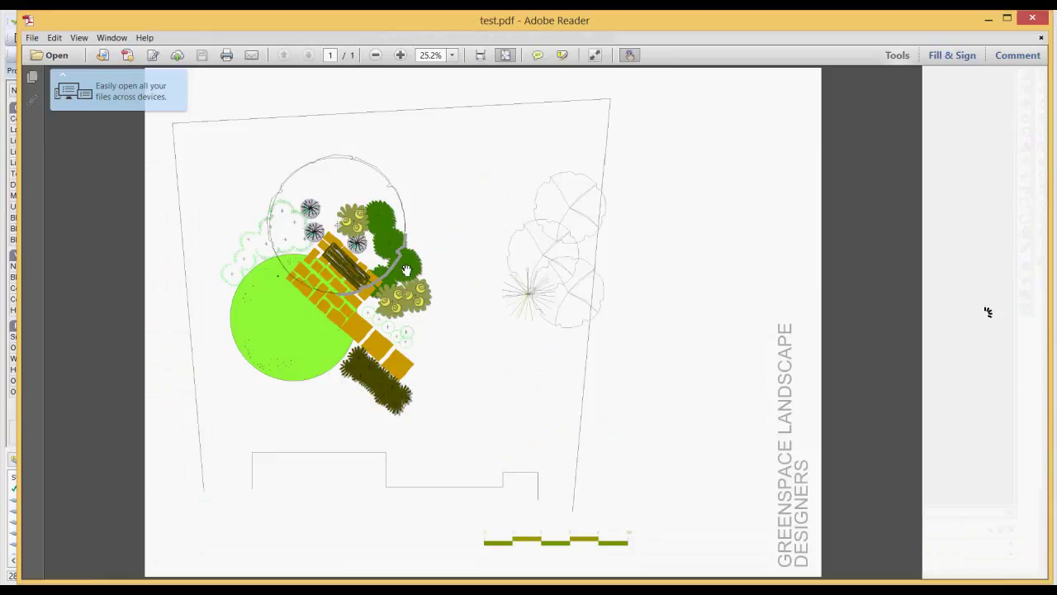
Step: Enlarge the exported test.pdf to 50% in Adobe Reader and examine the lawn, paving and planting symbols down the page
{"action": "left_click", "coordinate": [400, 54]}
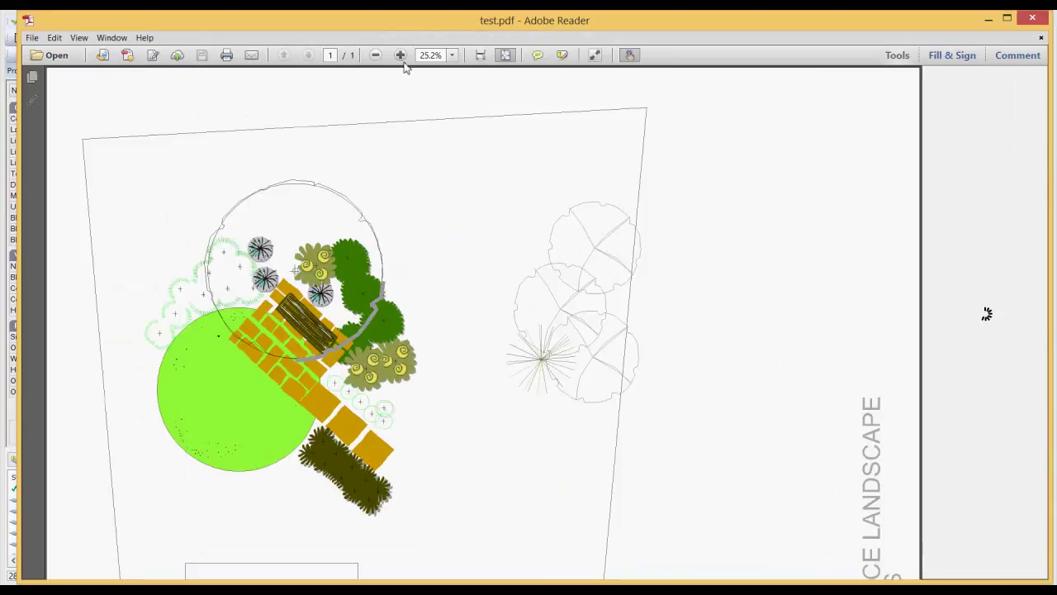
{"action": "left_click", "coordinate": [400, 55]}
{"action": "scroll", "coordinate": [560, 322], "scroll_direction": "down", "scroll_amount": 3}
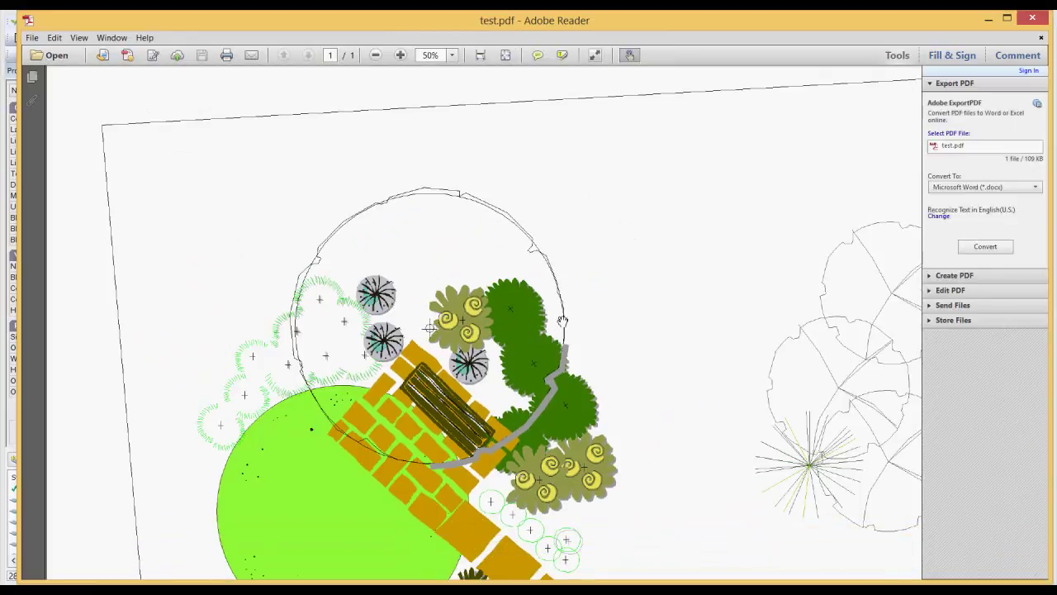
{"action": "scroll", "coordinate": [560, 322], "scroll_direction": "down", "scroll_amount": 5}
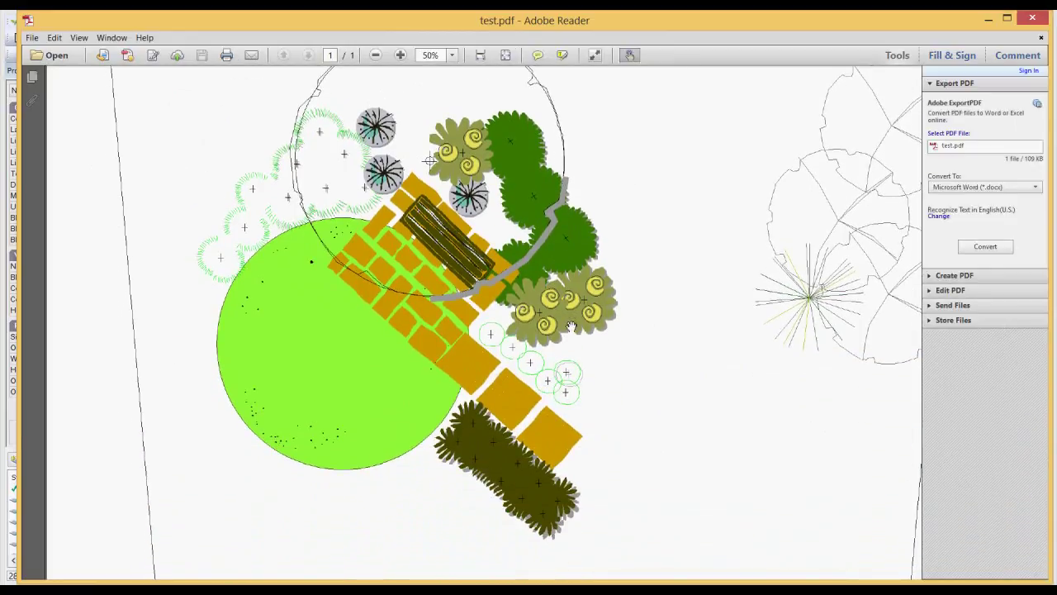
{"action": "scroll", "coordinate": [582, 328], "scroll_direction": "down", "scroll_amount": 1}
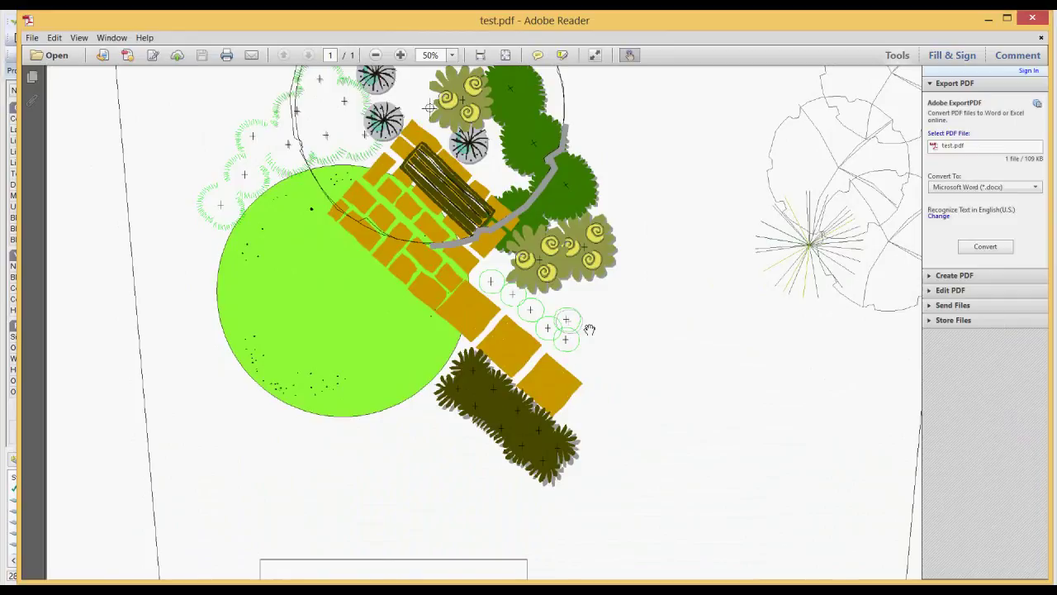